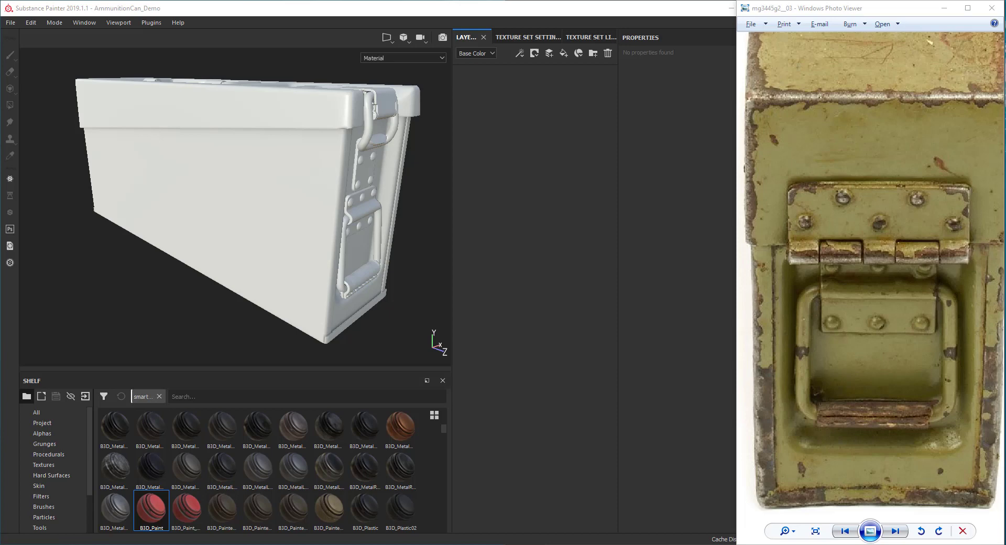
- Import the B3D_OldPainted.spsm smart material into the shelf named 'shelf'
mouse_move(754, 216)
left_mouse_down()
mouse_move(277, 249)
mouse_move(242, 466)
left_mouse_up()
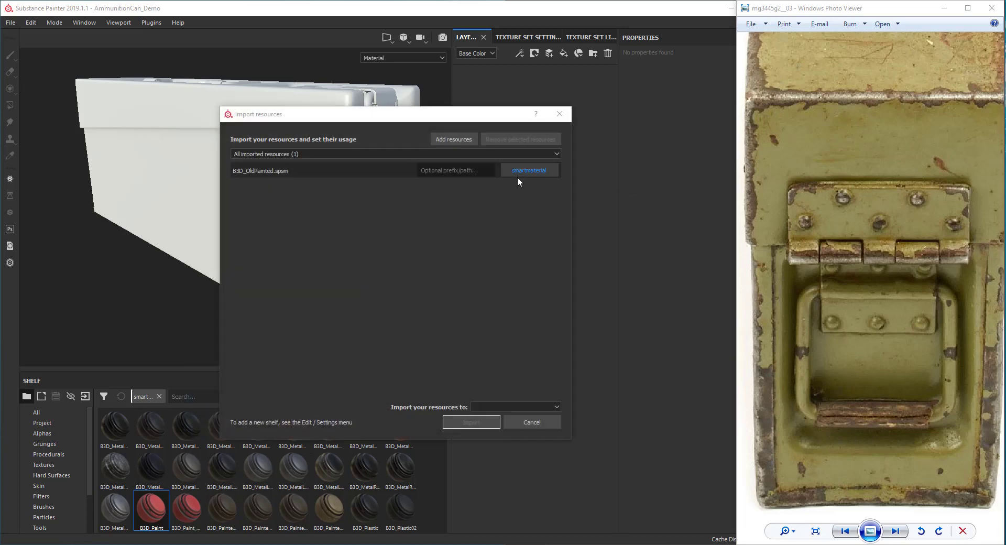
left_click(511, 407)
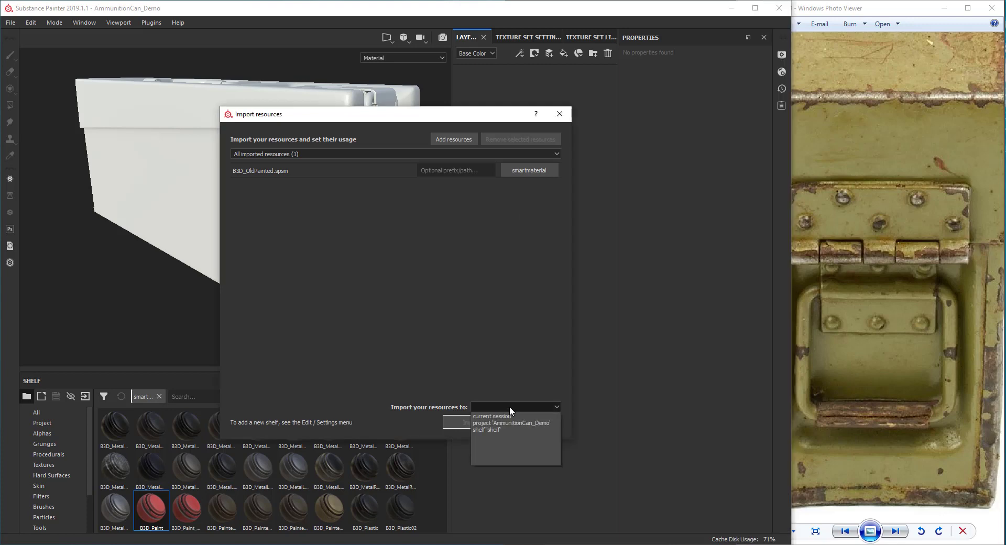
left_click(491, 429)
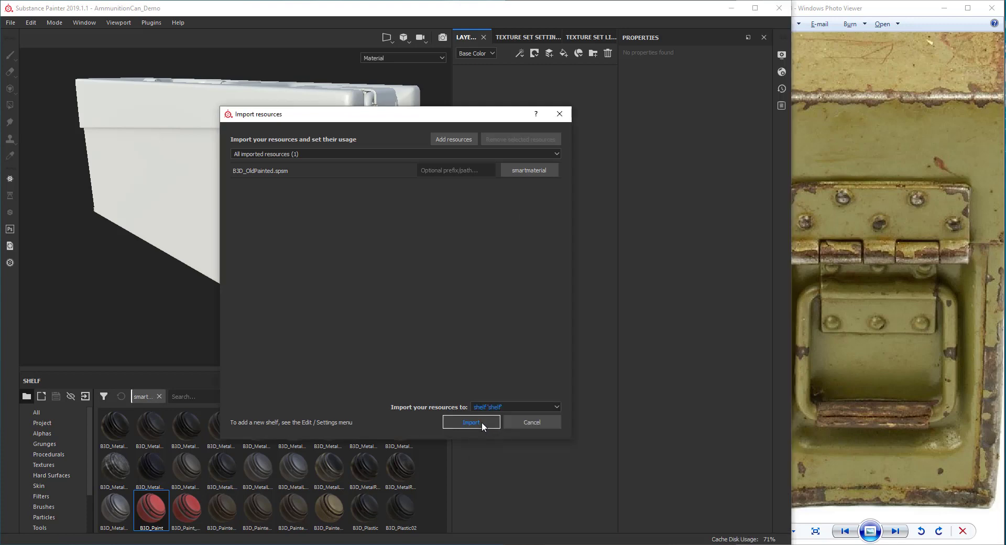
left_click(479, 422)
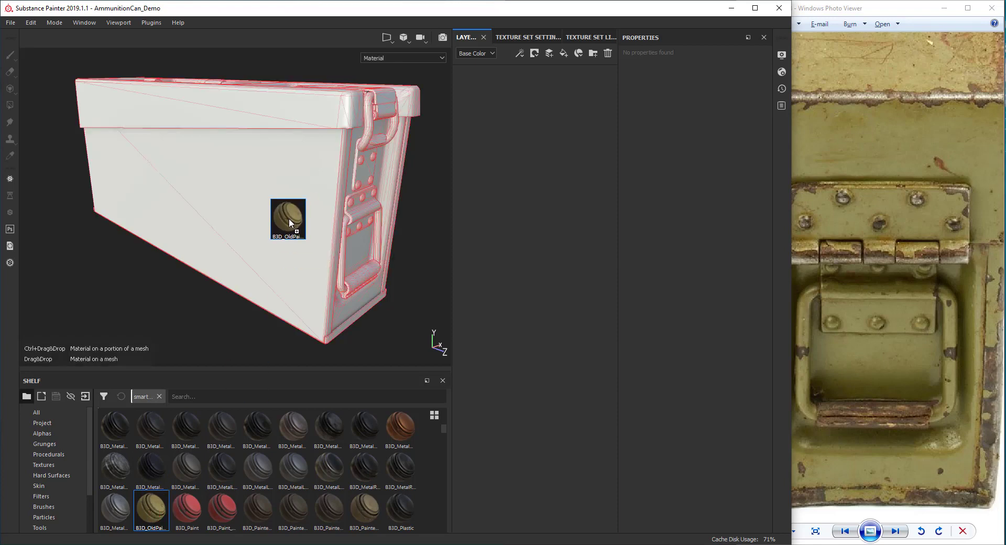
- Apply B3D_OldPainted to the whole ammo can and expand its layer folder
left_click_drag(166, 506, 276, 227)
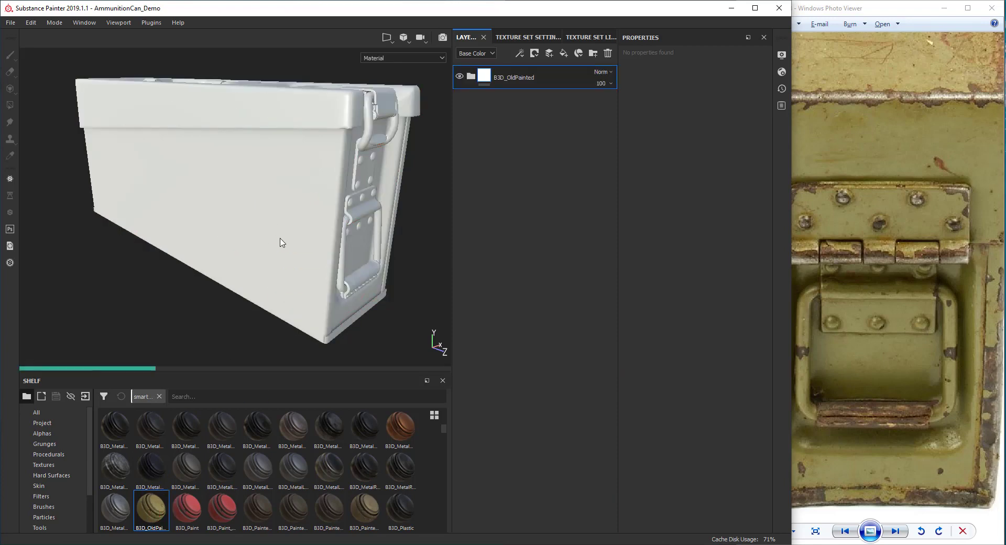
scroll(263, 202, "up", 5)
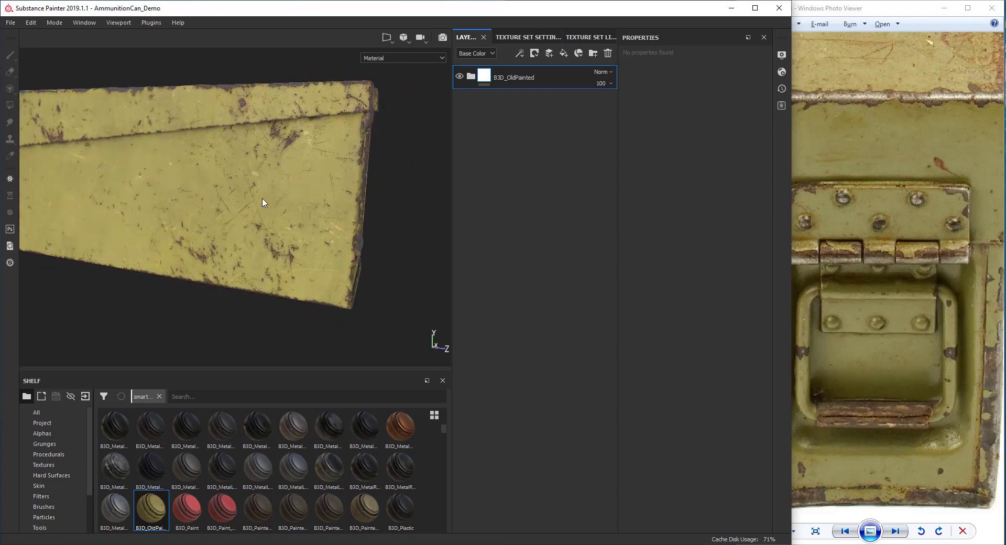
scroll(263, 202, "up", 3)
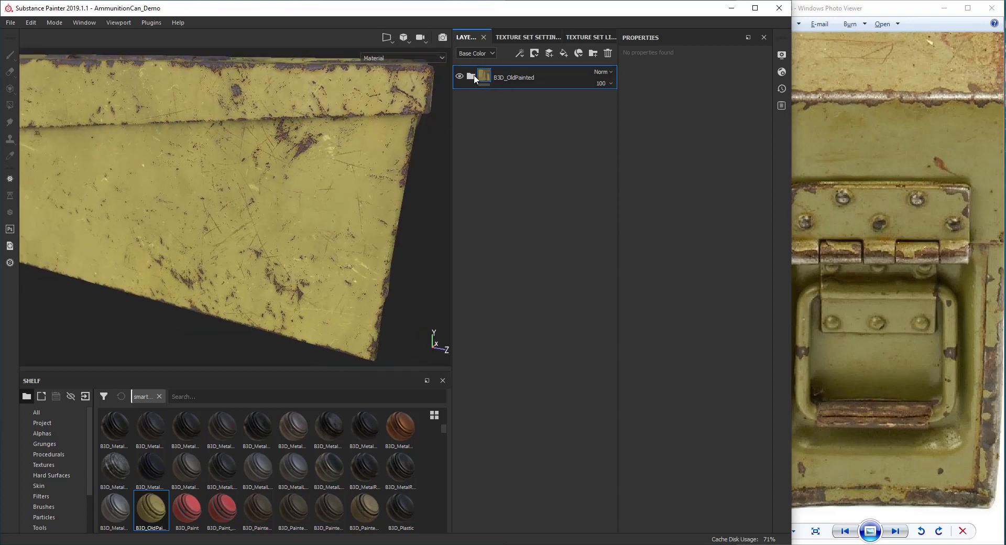
left_click(471, 77)
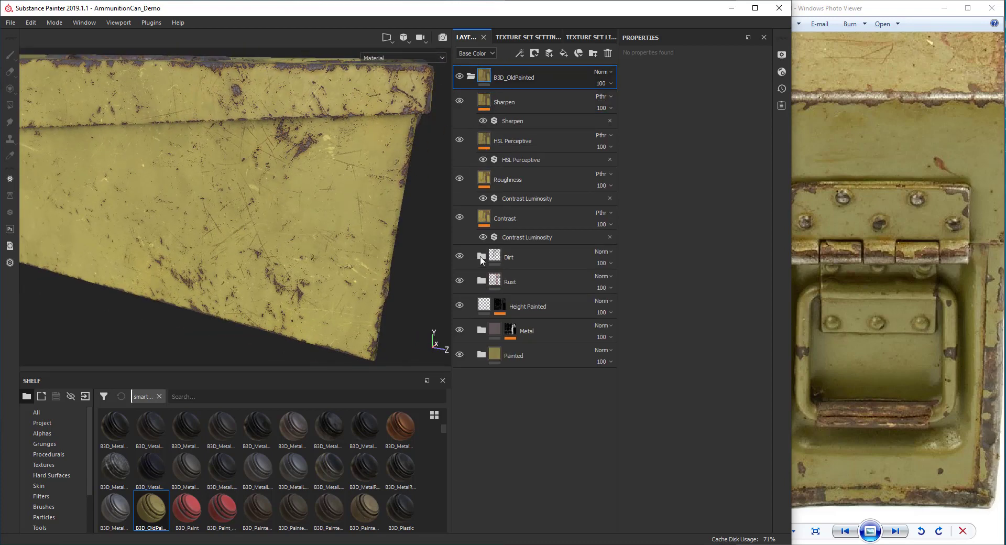
- Hide the Dirt, Rust, Height Painted and Metal layers, plus the scratches inside Painted
left_click(459, 256)
left_click(460, 281)
left_click(461, 305)
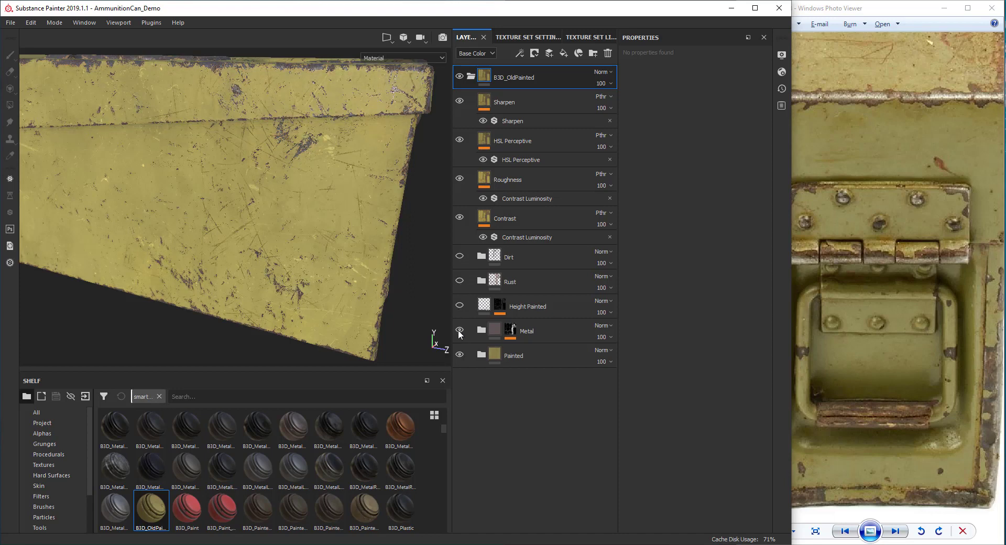
left_click(460, 329)
left_click(480, 356)
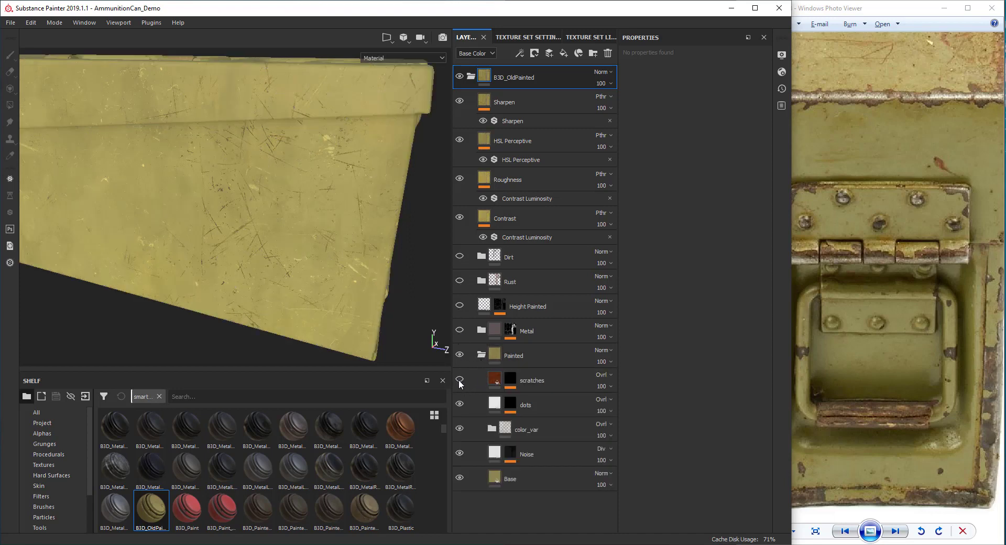
left_click(459, 404)
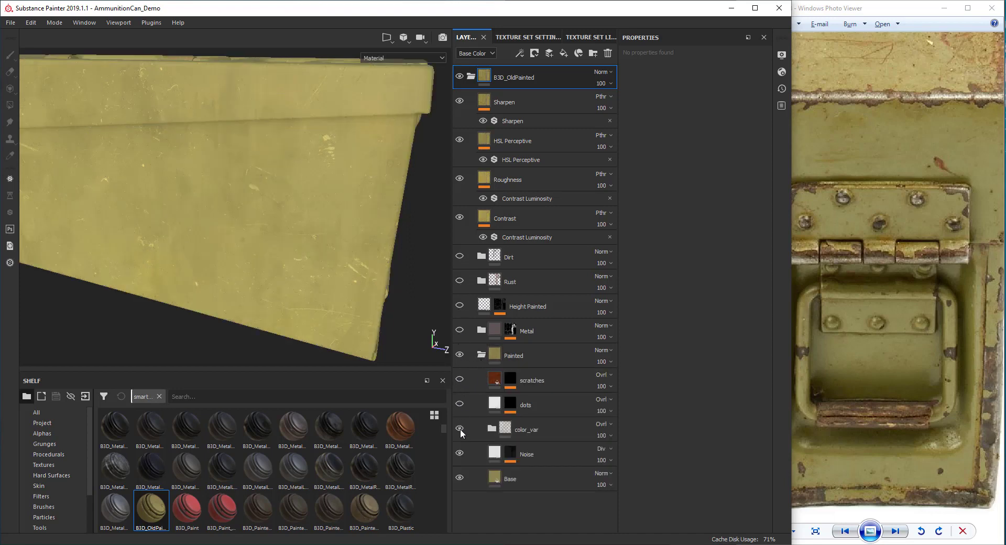
- Toggle the Base and color_var layers to compare, leaving both visible and color_var selected
left_click(463, 478)
left_click(461, 478)
left_click(458, 477)
left_click(459, 478)
left_click(460, 429)
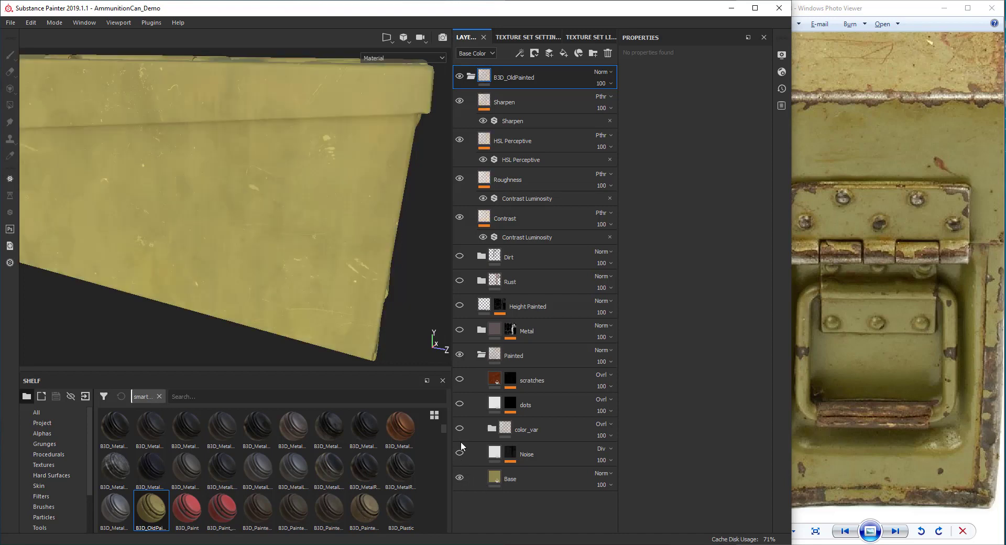
left_click(461, 478)
left_click(461, 478)
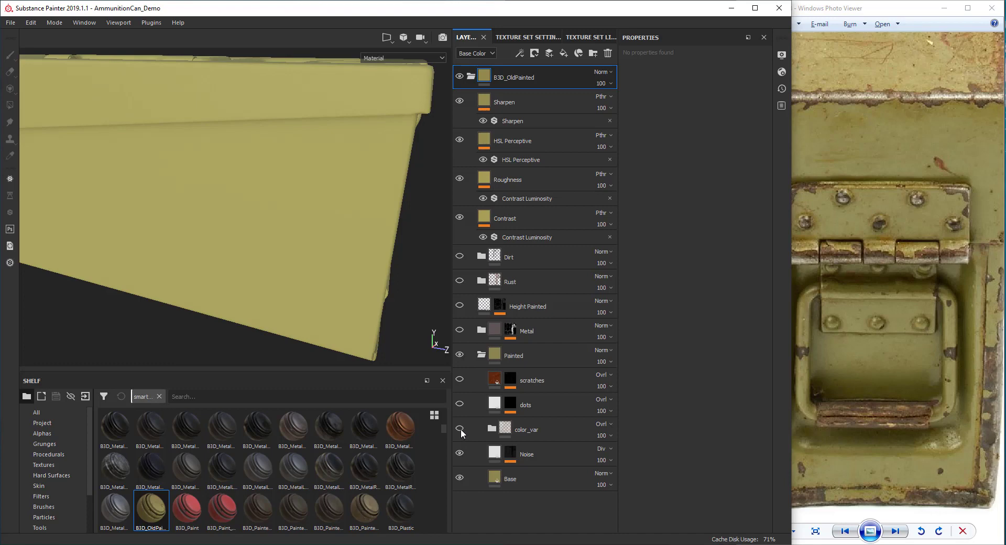
left_click(460, 429)
left_click_drag(270, 230, 371, 352, "alt")
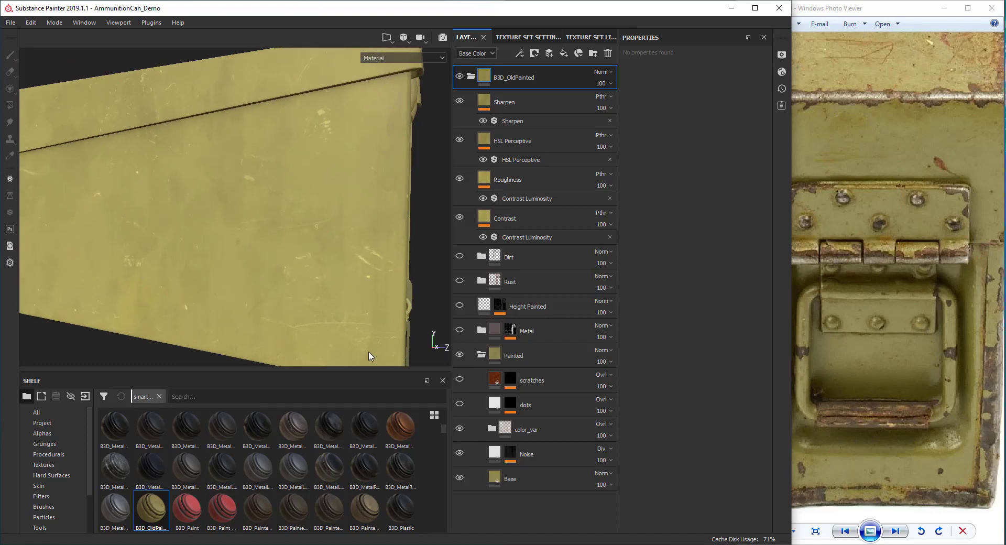
left_click(501, 430)
- Compare the smudges and wipes sublayers inside color_var, then collapse color_var
left_click(493, 429)
scroll(545, 377, "down", 3)
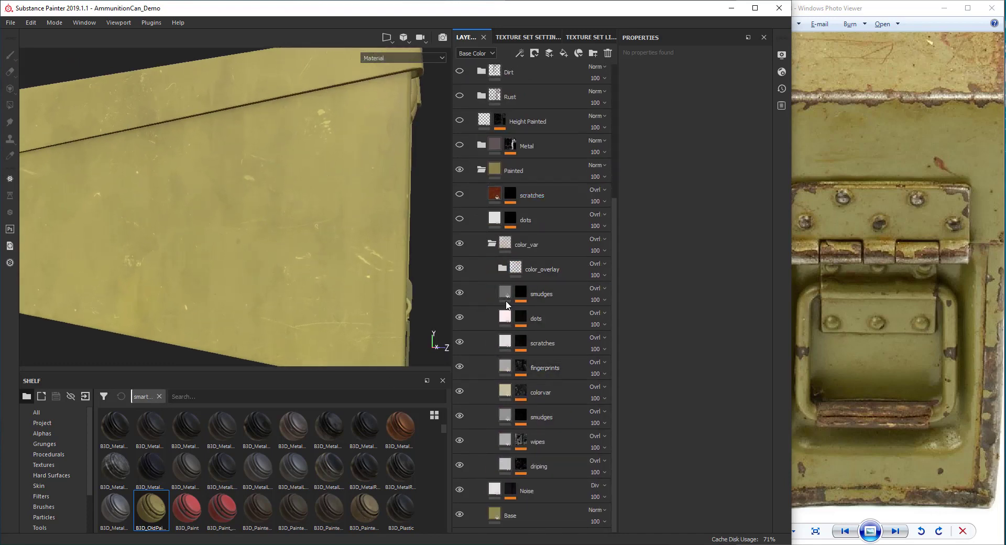
left_click(459, 441)
left_click(460, 441)
left_click(459, 416)
left_click(503, 269)
left_click(492, 244)
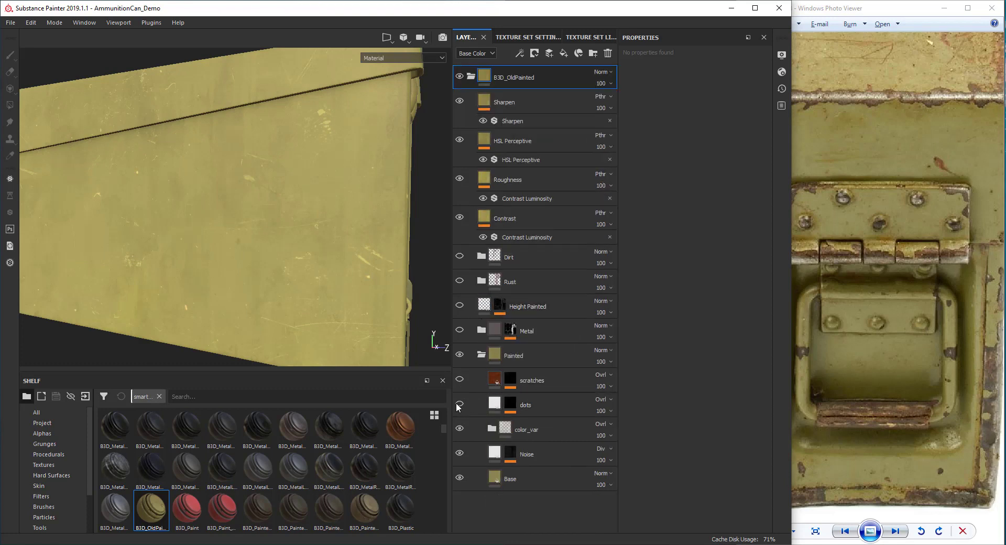
- Make the scratches layer visible again and select it
left_click(460, 380)
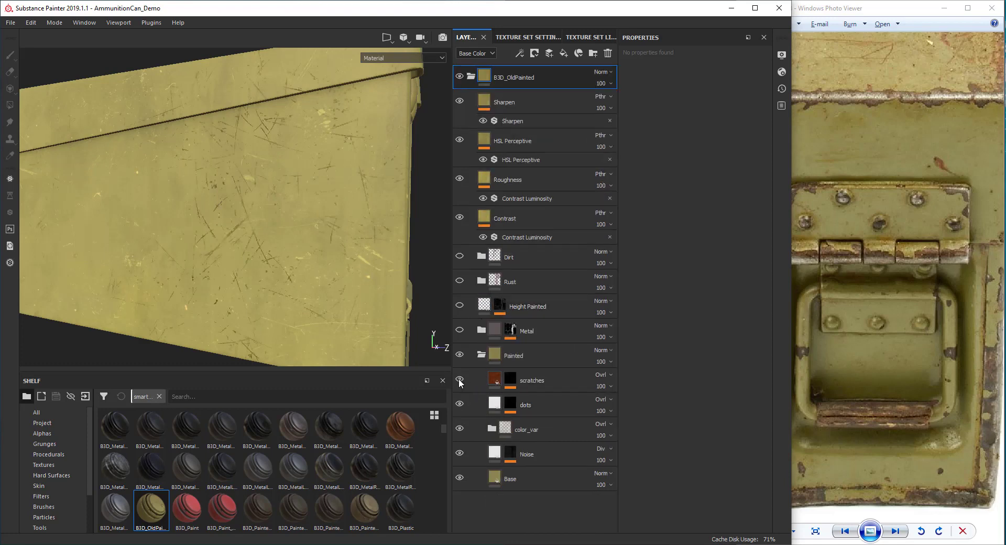
scroll(189, 218, "down", 3)
scroll(235, 198, "up", 4)
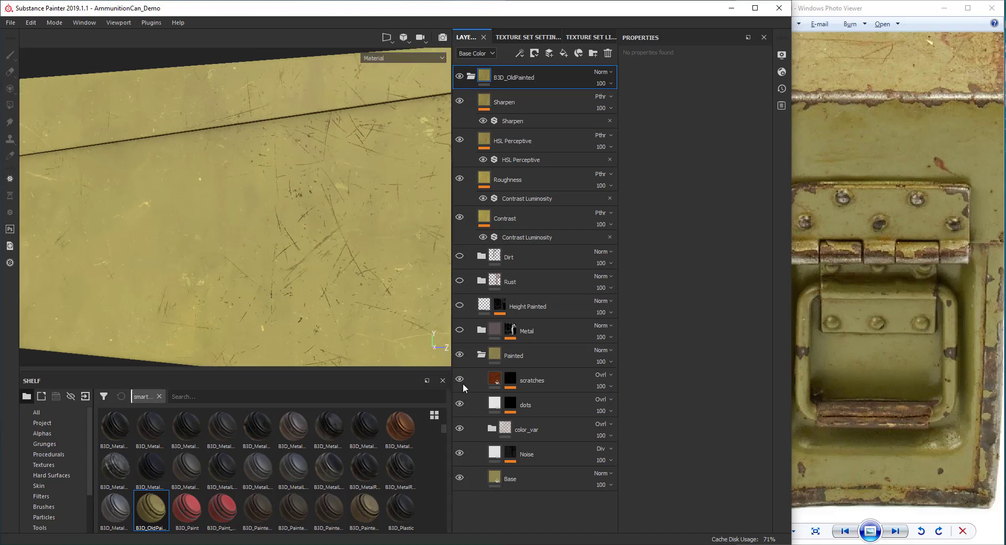
left_click(511, 380)
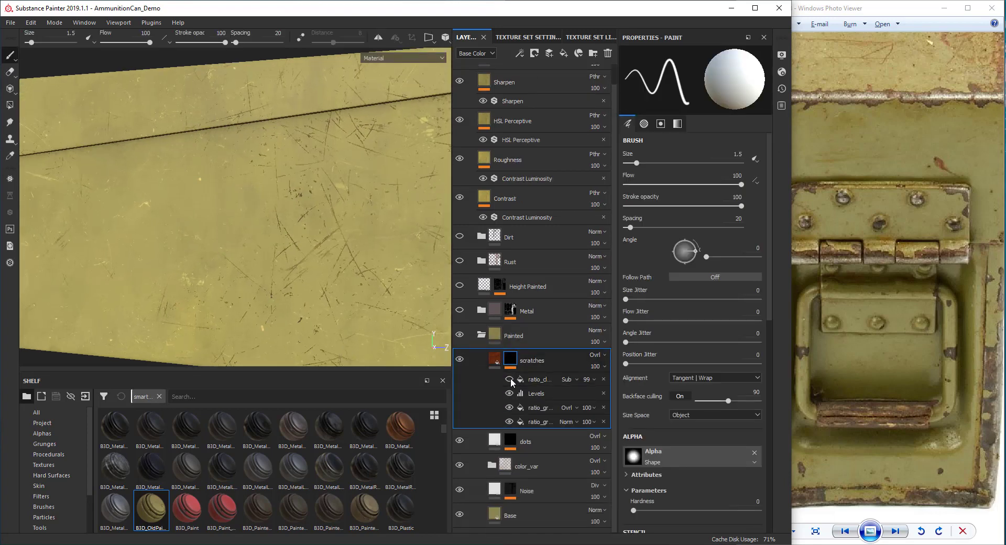
- Add a Paint effect to the scratches mask above its cloud effect
left_click(509, 379)
left_click(508, 378)
left_click(534, 379)
right_click(534, 379)
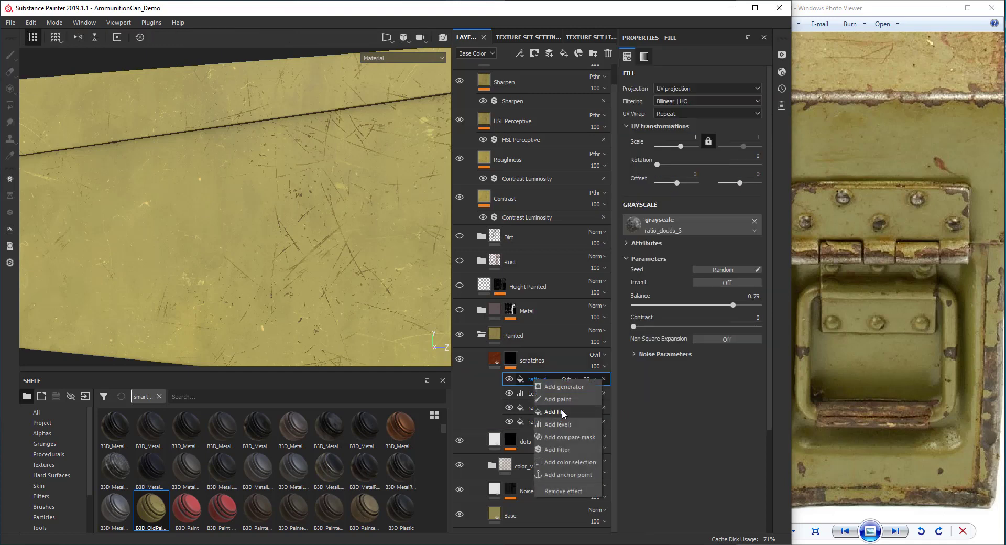
left_click(564, 398)
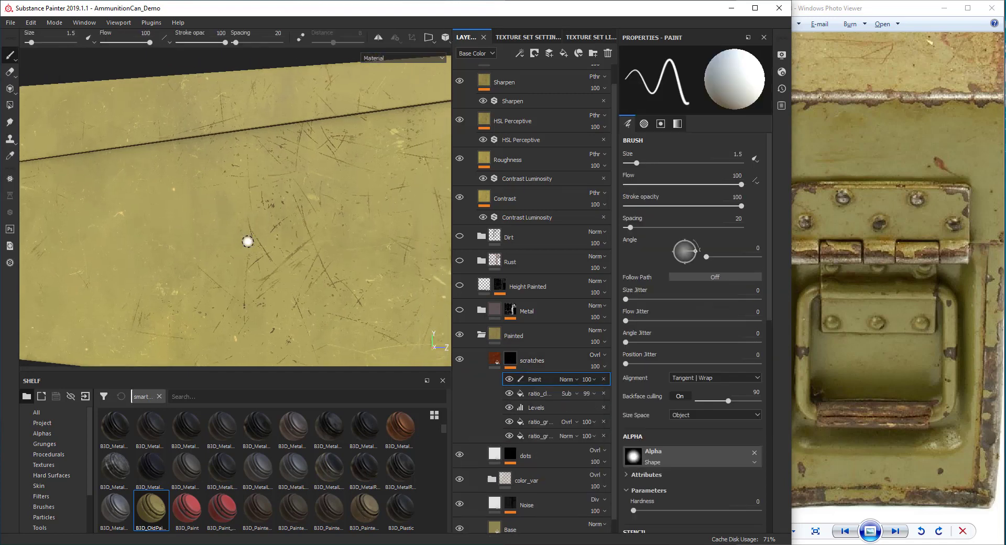
- Stamp the Dirt 2 brush once near the can's seam, then collapse scratches
middle_click_drag(247, 240, 205, 331, "alt")
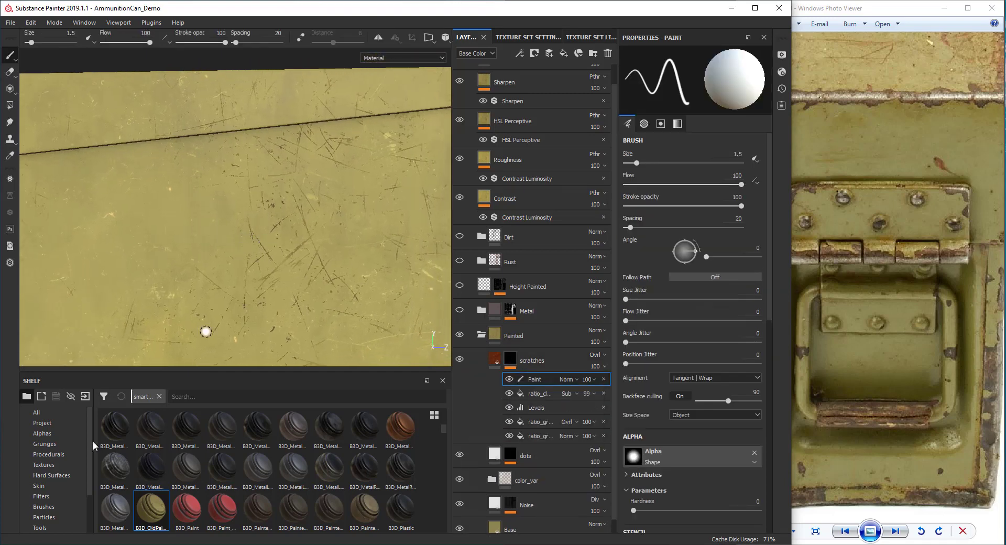
left_click(44, 507)
scroll(182, 474, "down", 2)
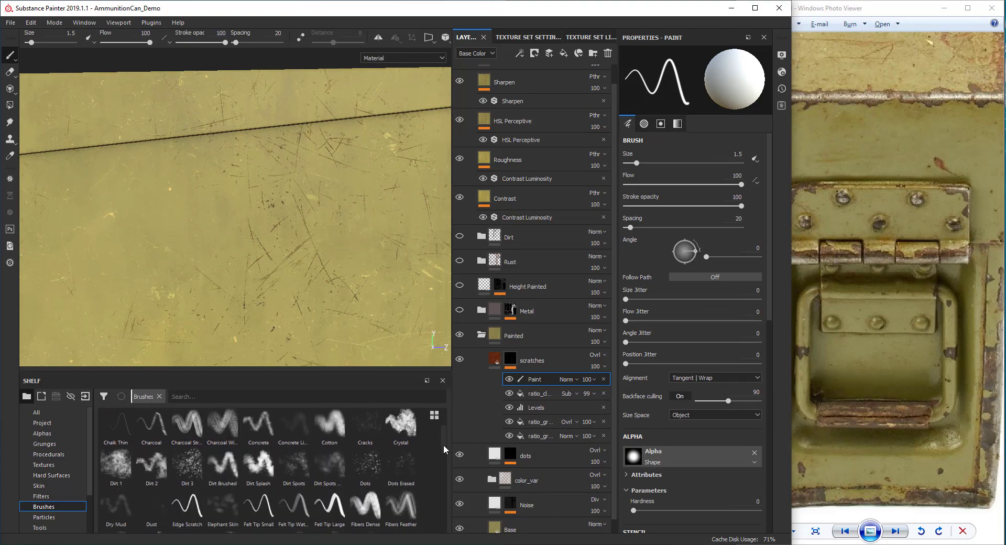
left_click(152, 464)
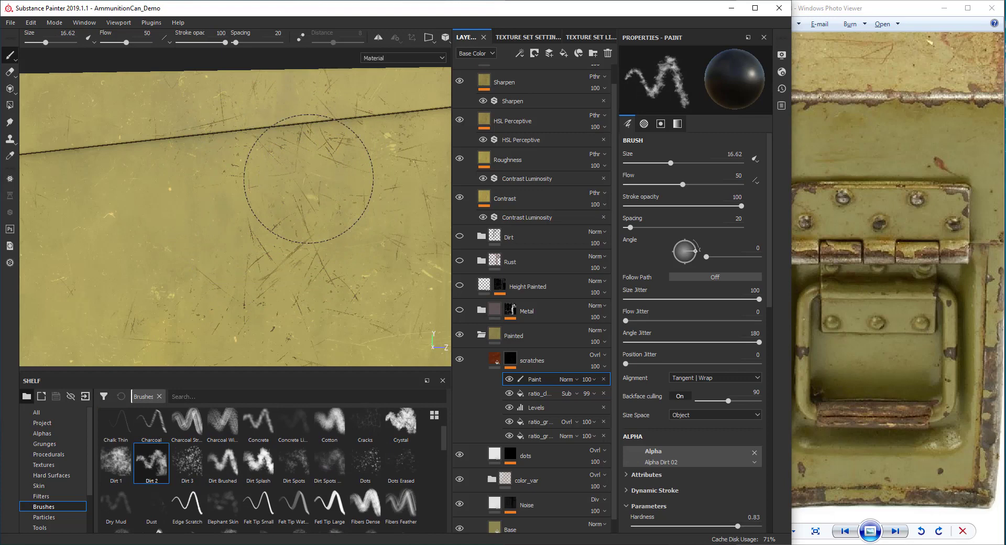
right_click_drag(246, 189, 237, 224, "alt")
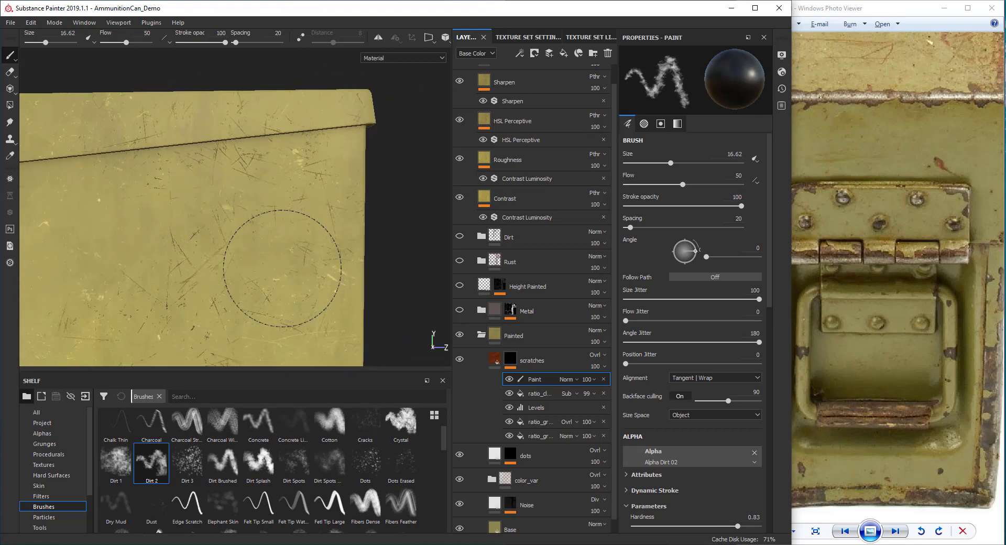
left_click(115, 156)
mouse_move(115, 156)
middle_mouse_down("alt")
mouse_move(209, 206)
mouse_move(209, 251)
middle_mouse_up("alt")
left_click(495, 361)
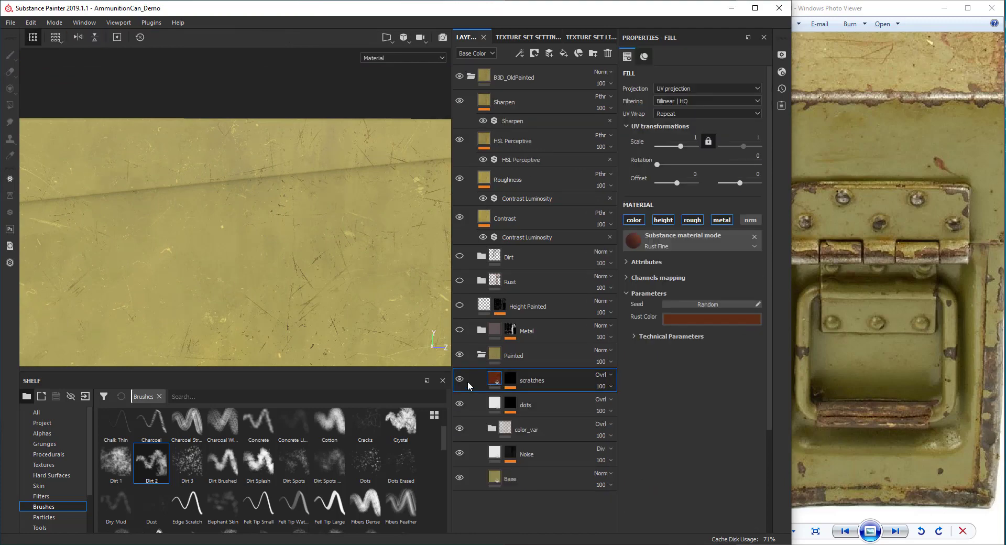
- Show the Metal, Height Painted, Rust and Dirt layers again and collapse Painted
left_click(460, 330)
mouse_move(438, 314)
left_mouse_down("alt")
mouse_move(306, 169)
mouse_move(438, 336)
left_mouse_up("alt")
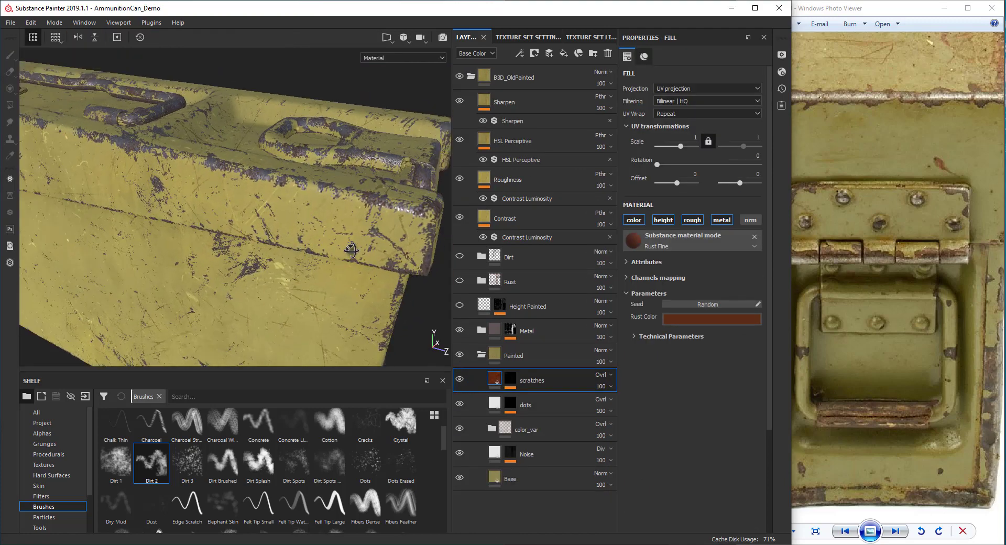
left_click(481, 356)
left_click(460, 305)
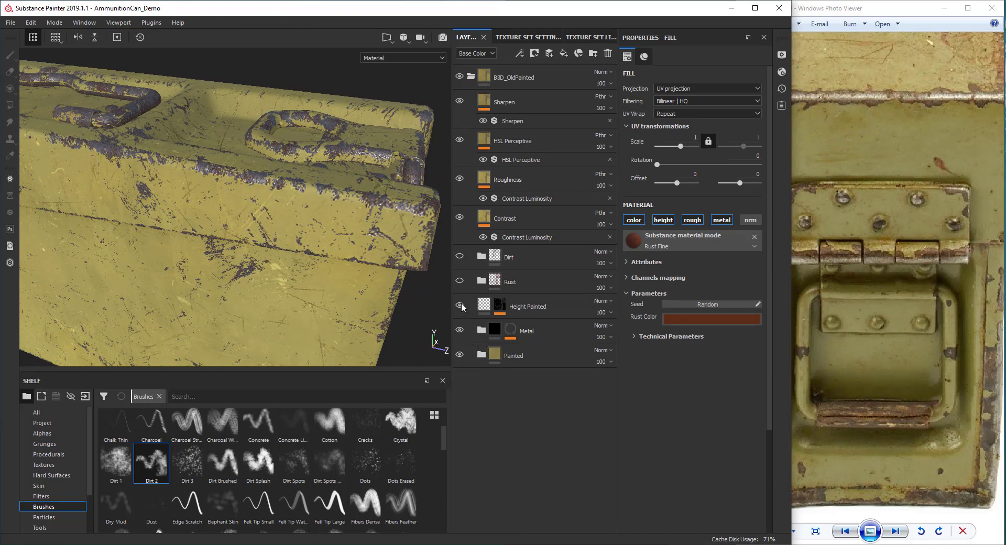
left_click(460, 281)
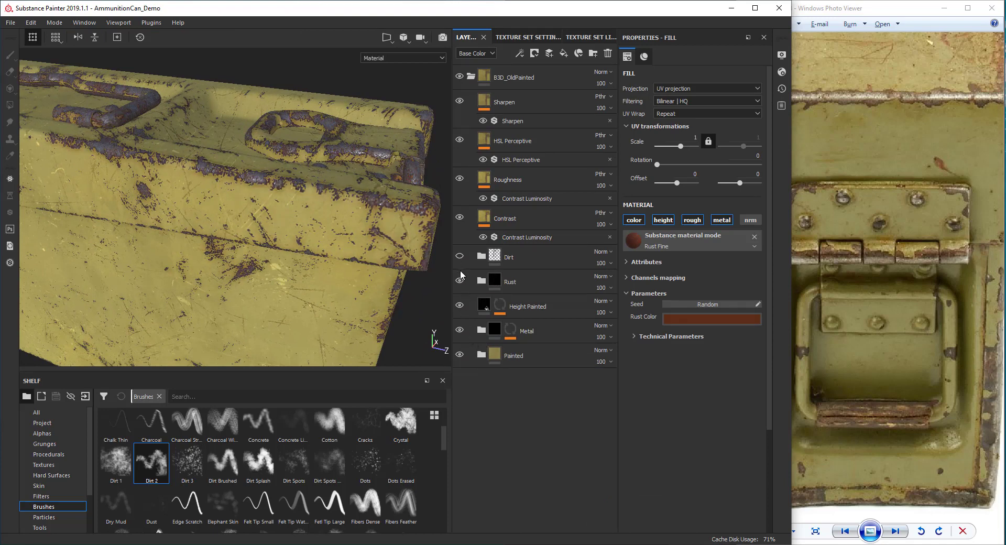
left_click(460, 256)
- Expand the Dirt and Rust folders and select the Height Painted layer
left_click(479, 262)
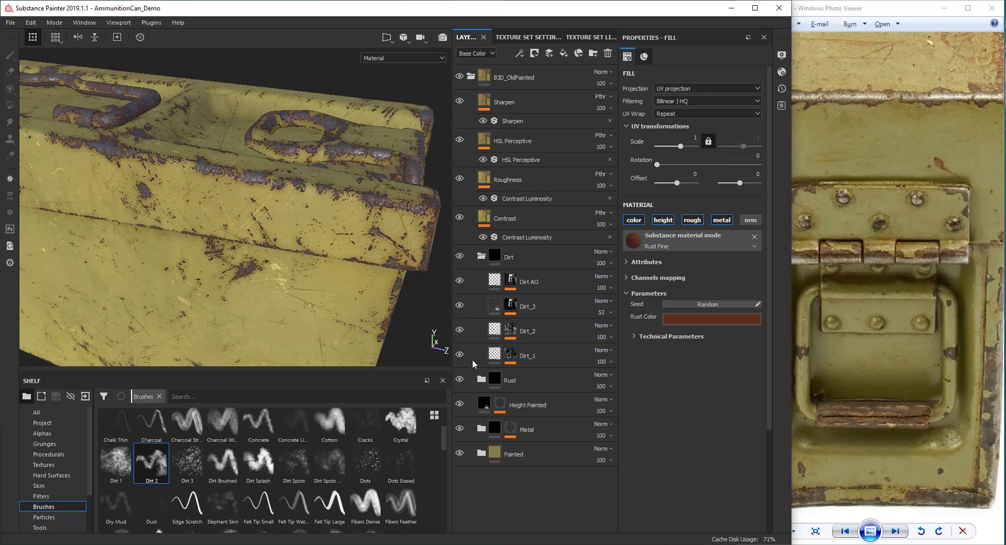
left_click(482, 382)
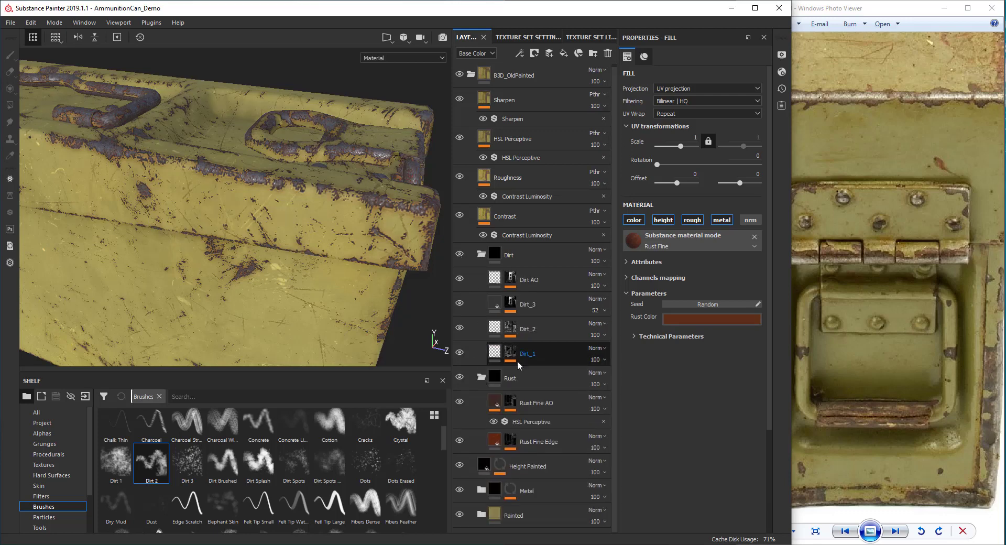
left_click(503, 466)
scroll(542, 428, "down", 2)
- Add a Paint effect above Levels in the Metal folder's mask
left_click(484, 409)
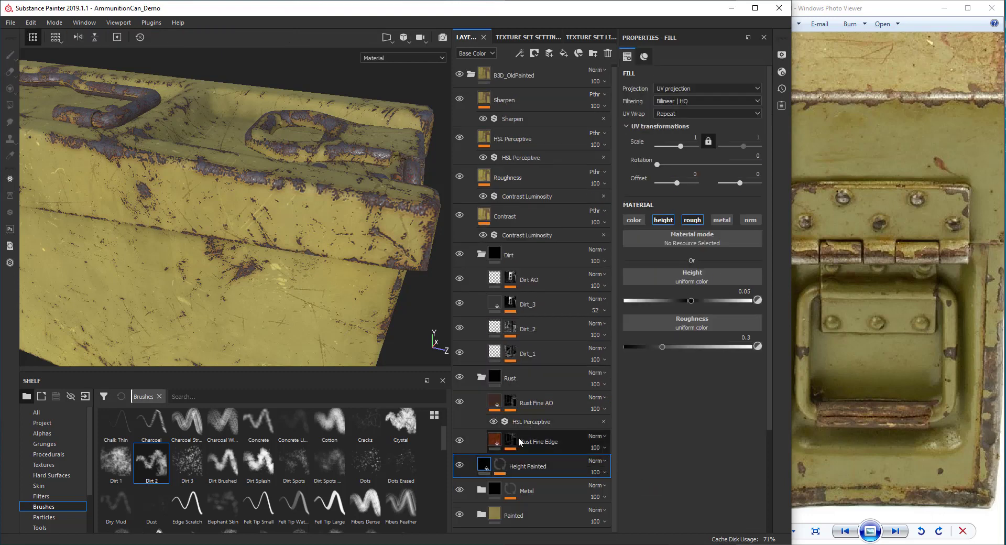
left_click(527, 449)
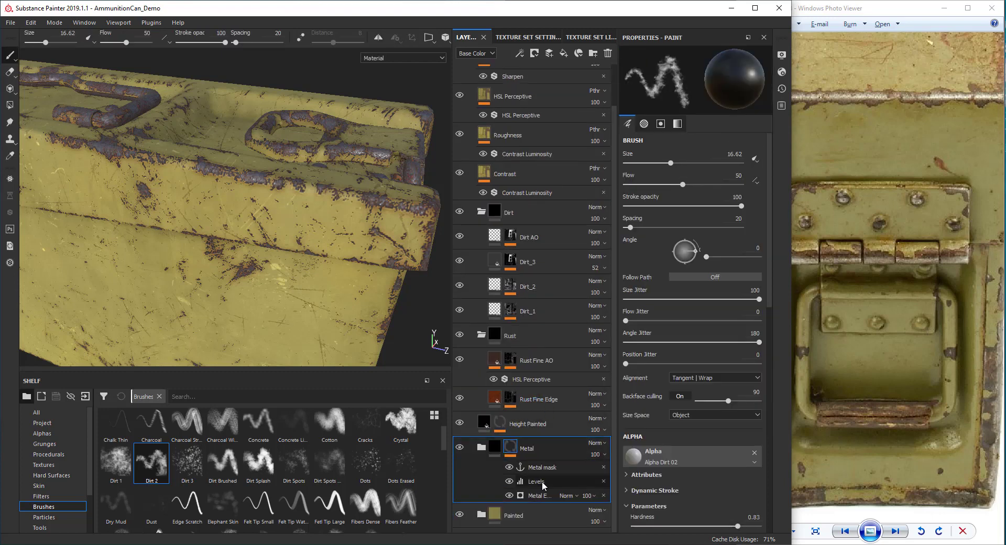
left_click(542, 481)
right_click(542, 482)
left_click(574, 385)
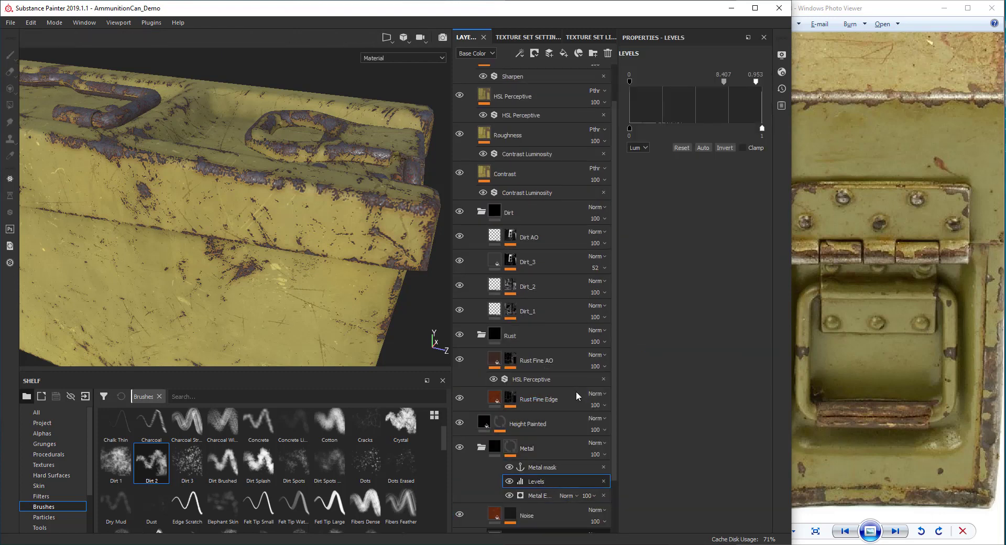
- Set the Dirt 2 brush to size 4.48 and hardness 1
mouse_move(315, 293)
left_mouse_down("alt")
mouse_move(295, 229)
mouse_move(301, 213)
left_mouse_up("alt")
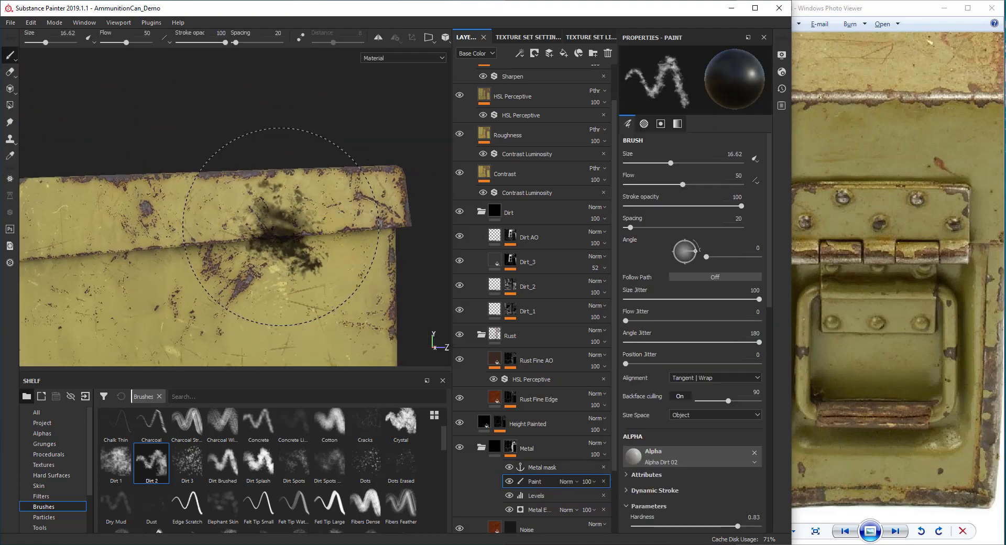
right_click_drag(301, 213, 316, 206, "ctrl")
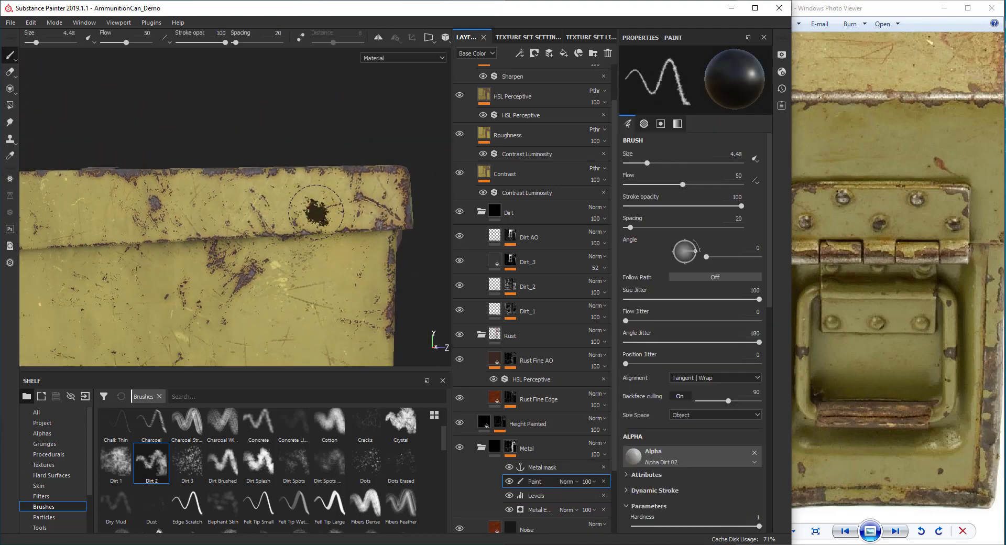
mouse_move(316, 206)
left_mouse_down("alt")
mouse_move(215, 192)
mouse_move(247, 197)
left_mouse_up("alt")
- Dab a dark rust spot on the can's hinged end face and shrink the brush to 2.18
mouse_move(247, 197)
right_mouse_down("alt")
mouse_move(255, 197)
mouse_move(230, 200)
right_mouse_up("alt")
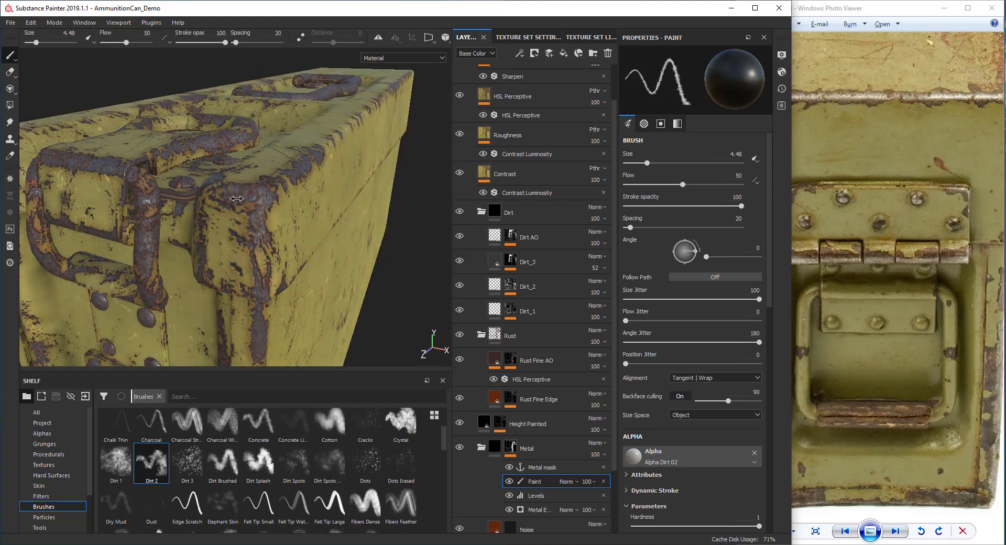
left_click_drag(231, 200, 315, 210, "alt")
right_click_drag(315, 210, 332, 211, "alt")
left_click_drag(331, 211, 377, 215, "alt")
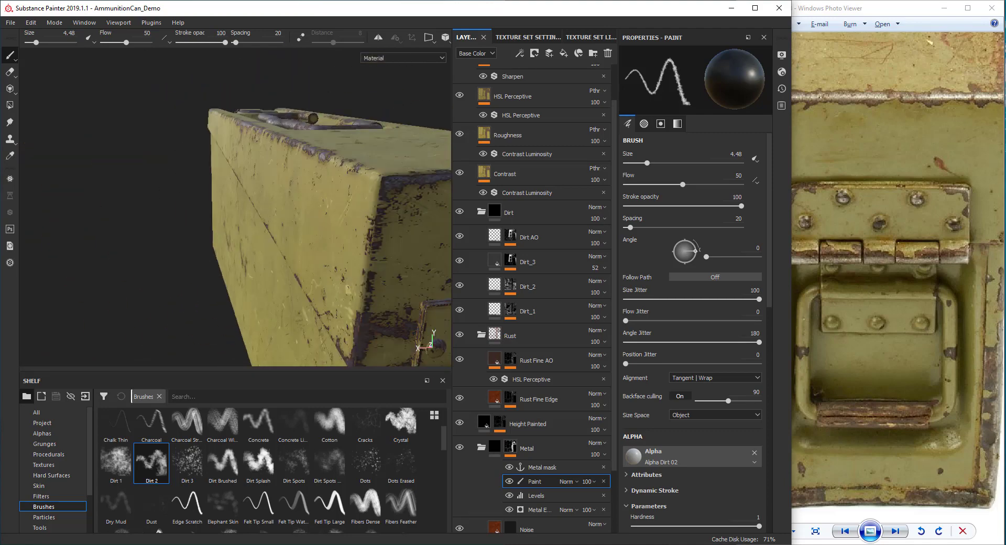
right_click_drag(378, 215, 420, 226, "alt")
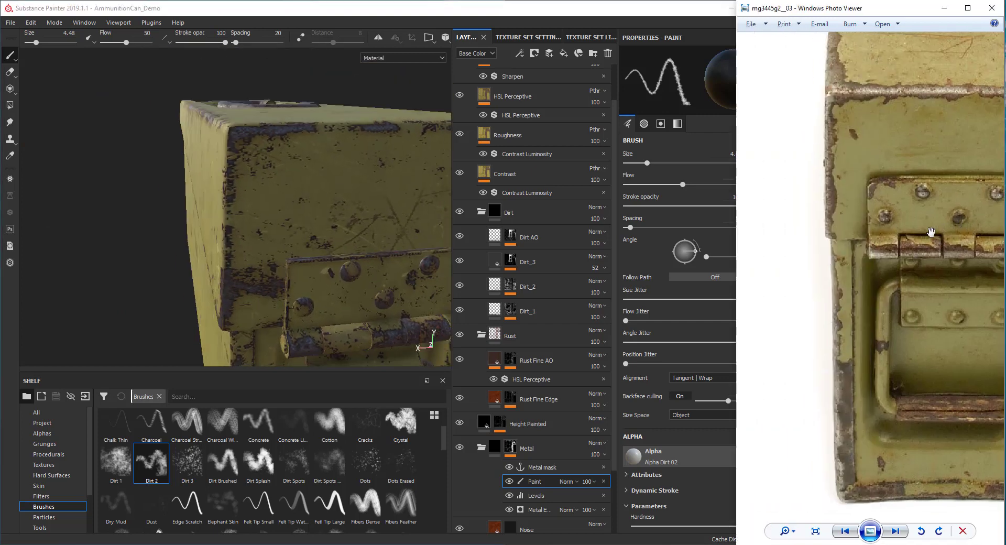
mouse_move(827, 253)
left_mouse_down()
mouse_move(849, 241)
mouse_move(833, 291)
left_mouse_up()
left_click_drag(370, 223, 315, 205, "alt")
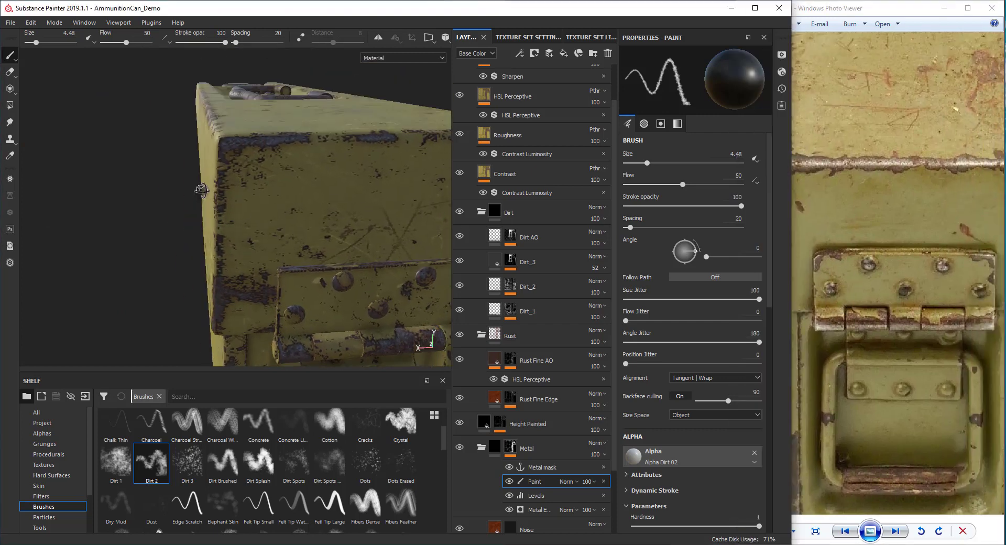
right_click_drag(314, 205, 262, 182, "alt")
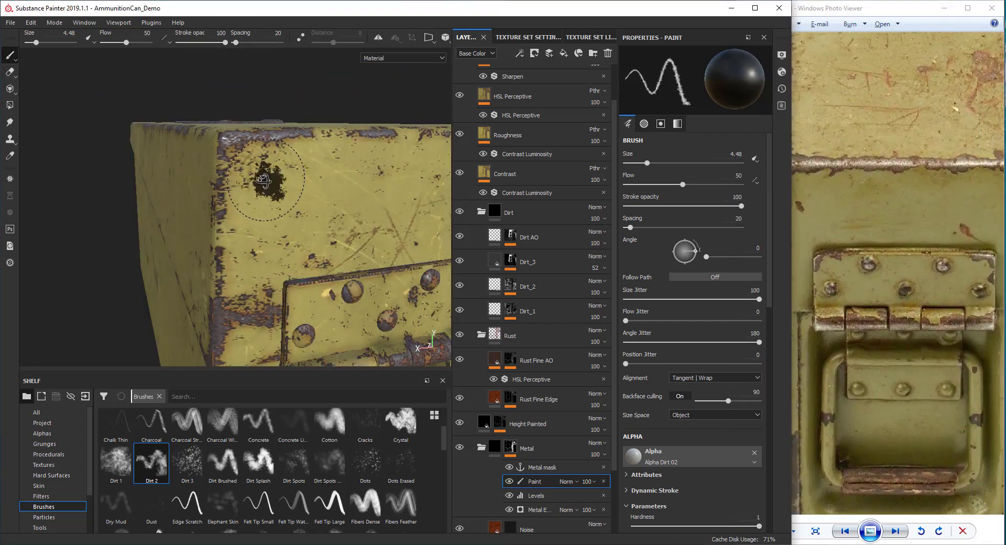
left_click(265, 186)
left_click_drag(268, 173, 266, 199, "alt")
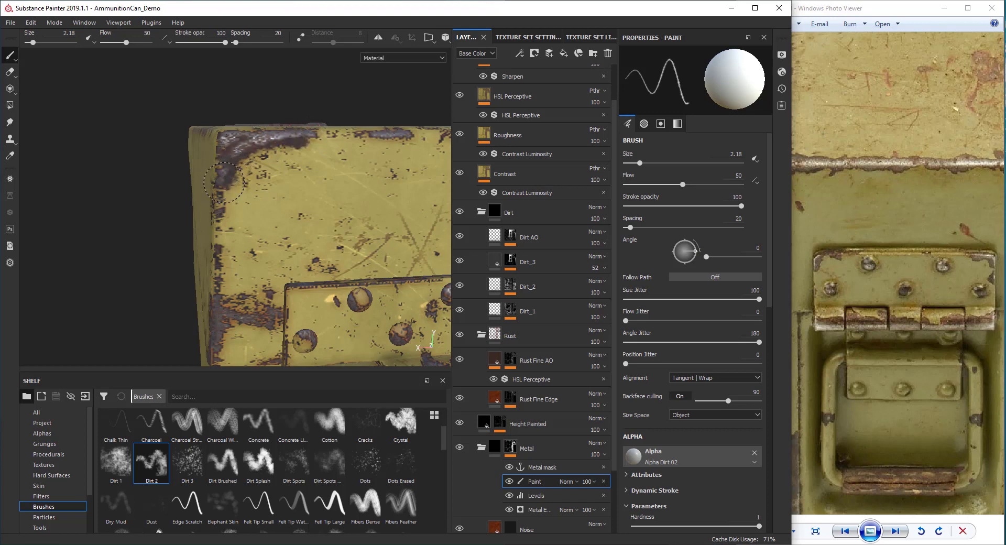
- Orbit to a head-on view of the long side and rotate the lighting brighter
mouse_move(217, 208)
left_mouse_down("alt")
mouse_move(224, 191)
mouse_move(208, 162)
left_mouse_up("alt")
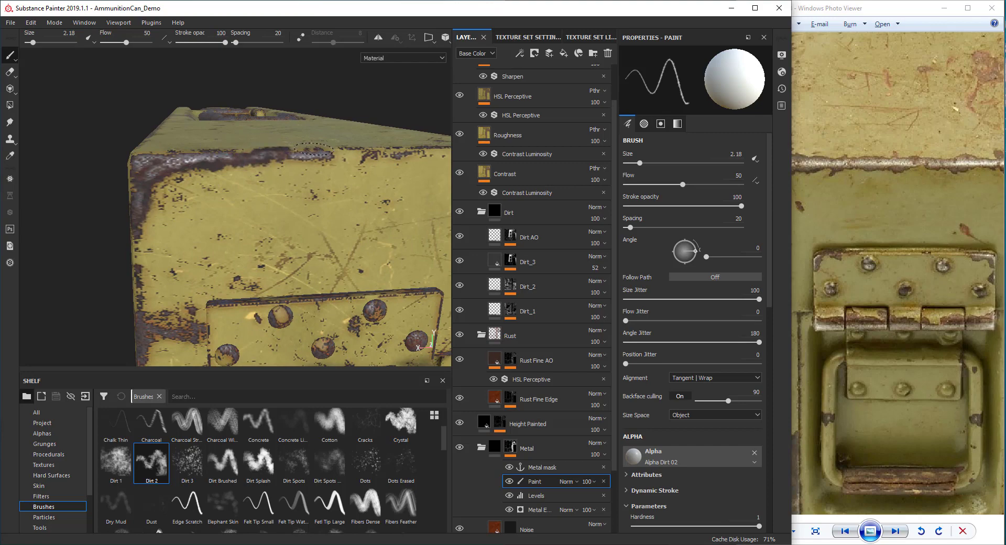
left_click_drag(228, 238, 336, 224, "alt")
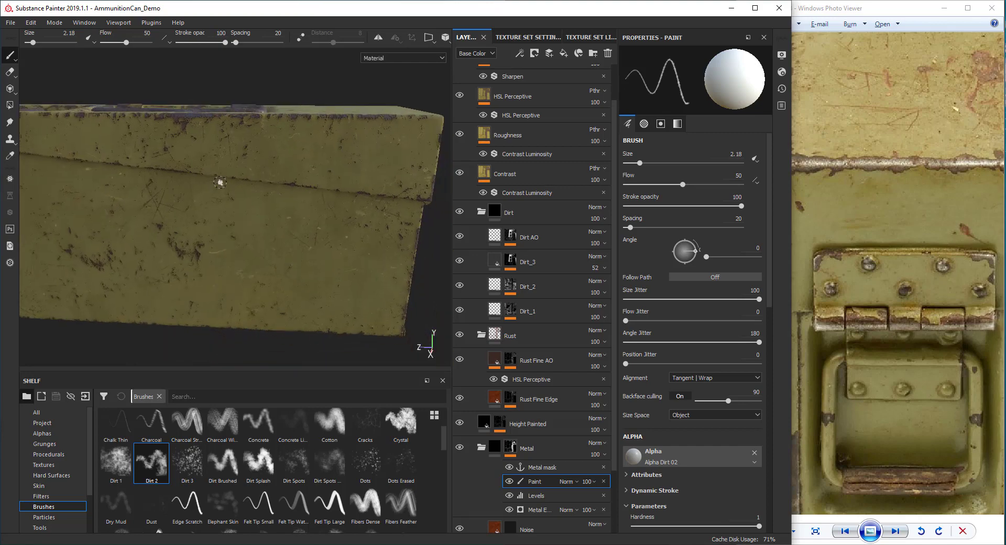
right_click_drag(336, 223, 330, 220, "shift")
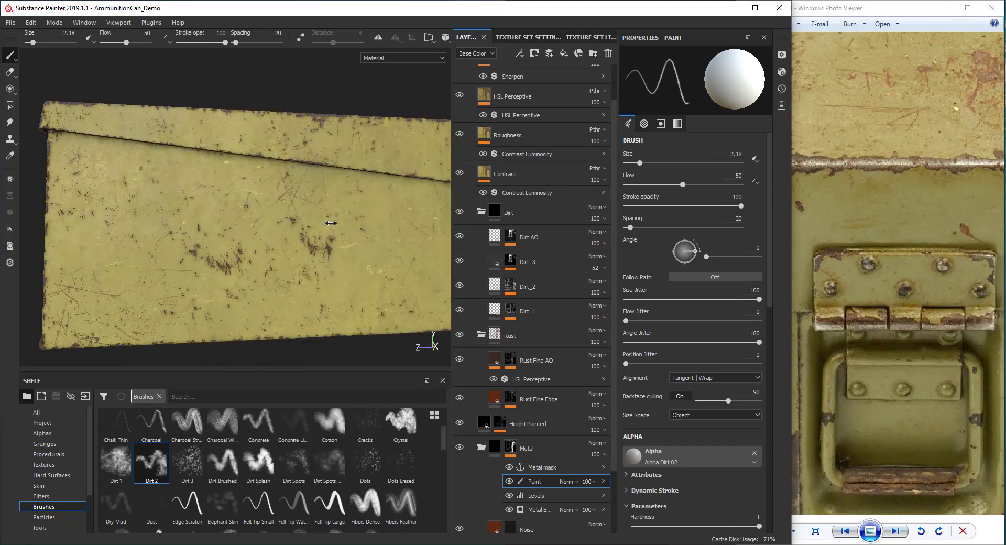
- Brush the letters B3D in dark rusty strokes along the can's long side
mouse_move(330, 220)
left_mouse_down("alt")
mouse_move(200, 193)
mouse_move(188, 212)
left_mouse_up("alt")
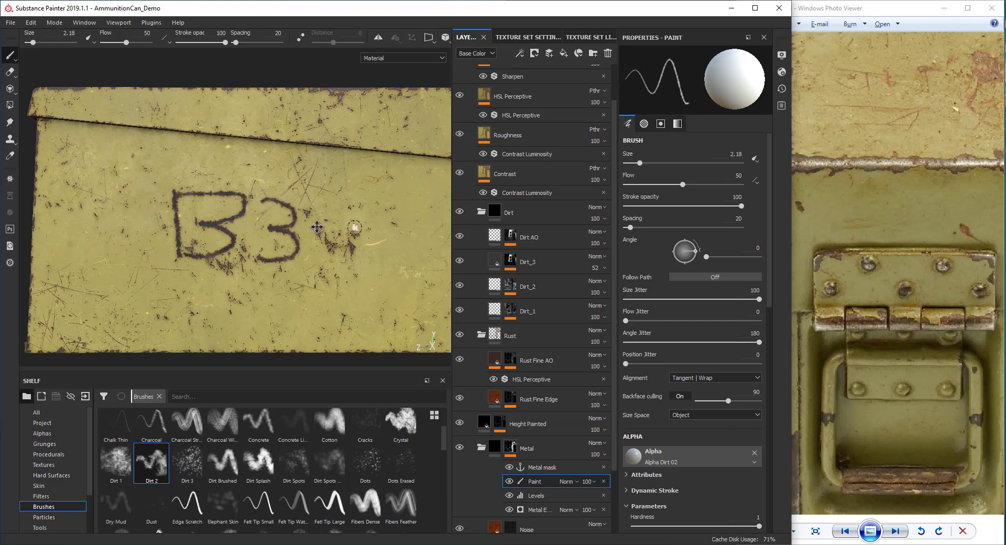
middle_click_drag(317, 227, 292, 201, "alt")
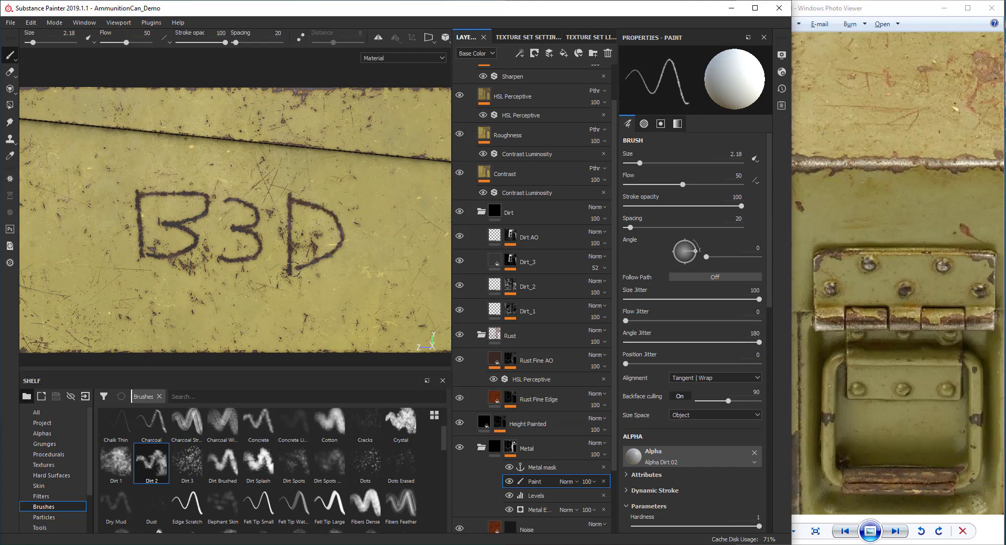
middle_click_drag(325, 214, 246, 219, "alt")
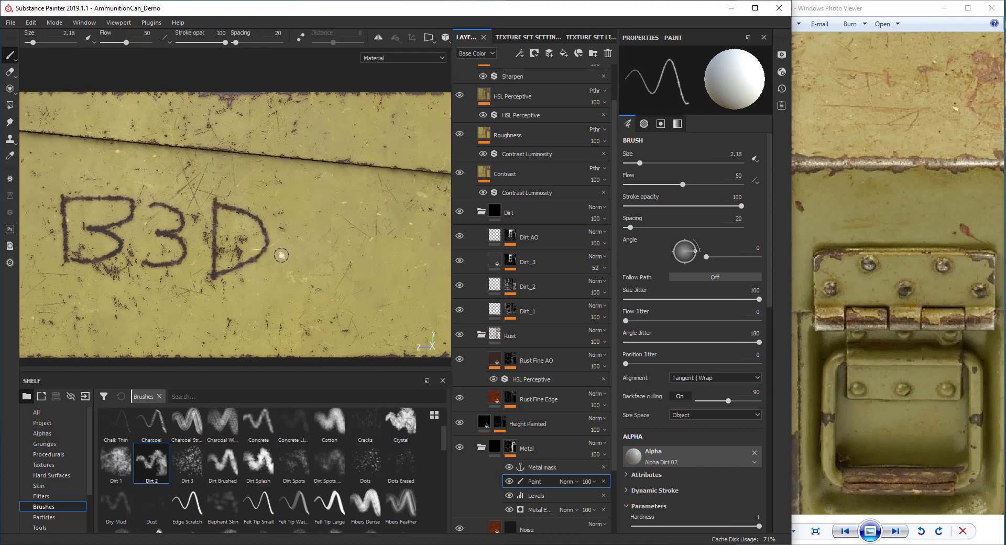
left_click_drag(298, 255, 307, 232, "alt")
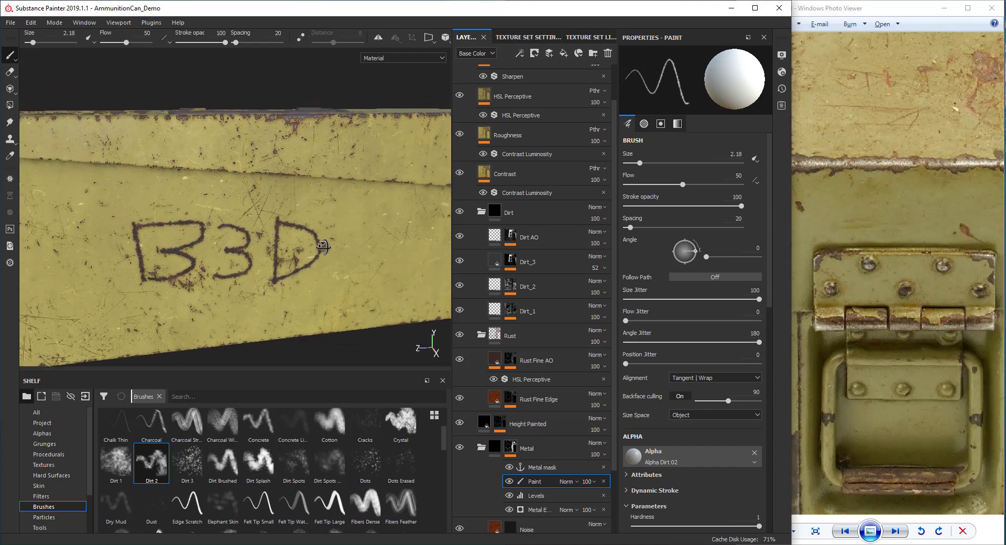
left_click_drag(246, 202, 398, 325, "alt")
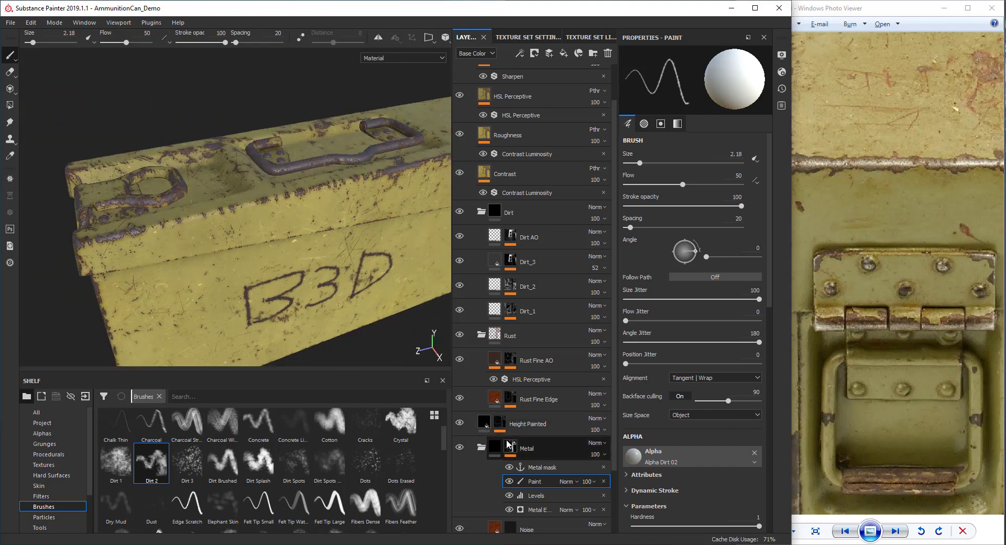
- Collapse the Metal, Dirt and Rust folders in the Layers panel
left_click(481, 447)
left_click(481, 212)
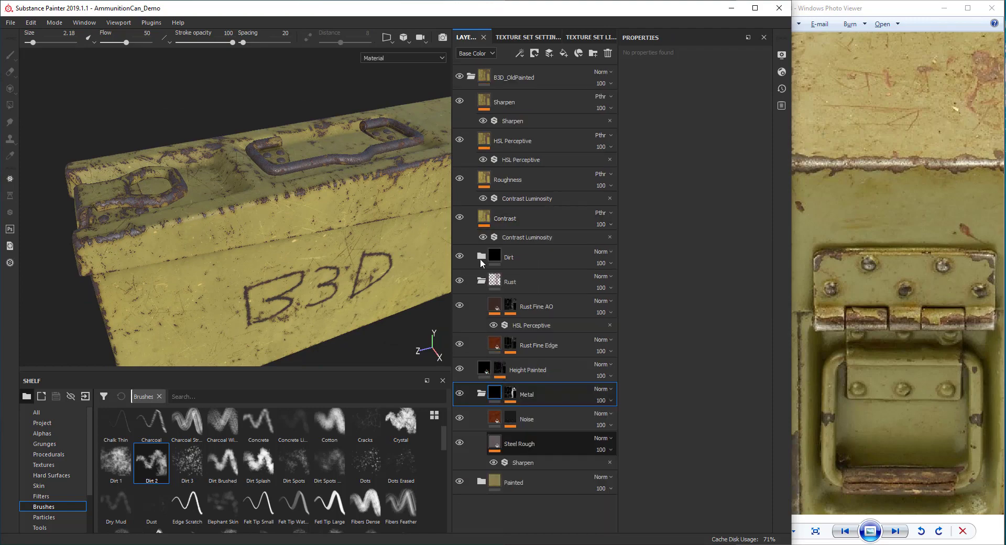
left_click(484, 283)
mouse_move(278, 256)
right_mouse_down("alt")
mouse_move(264, 205)
mouse_move(220, 251)
right_mouse_up("alt")
- Show the shelf's Alphas down to Barcode and select the Metal mask's Paint effect
left_click(42, 432)
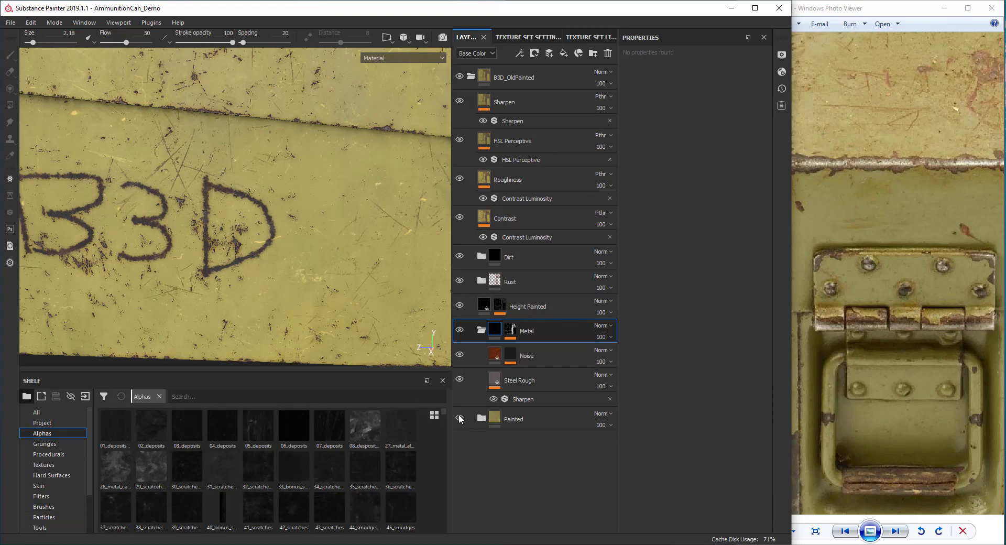
scroll(445, 413, "down", 5)
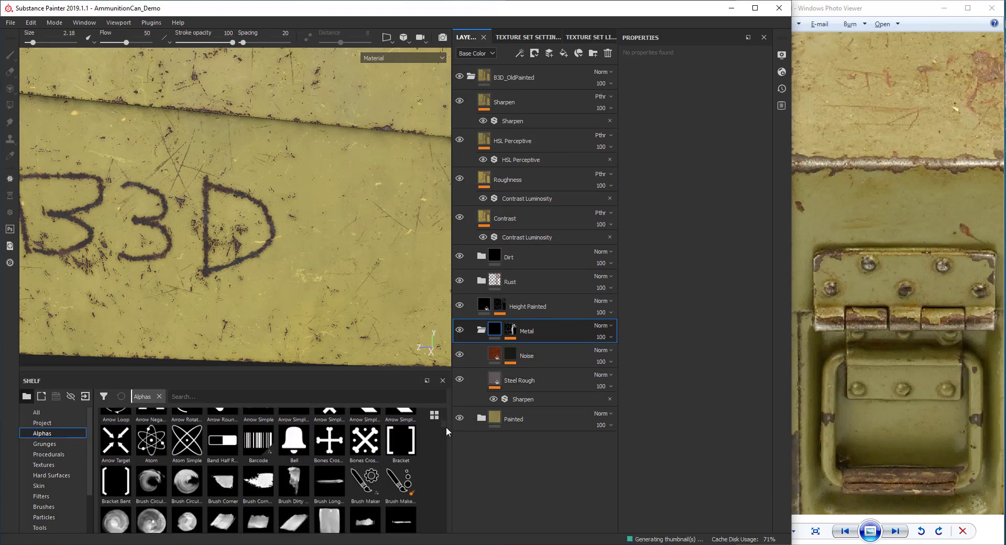
left_click(510, 329)
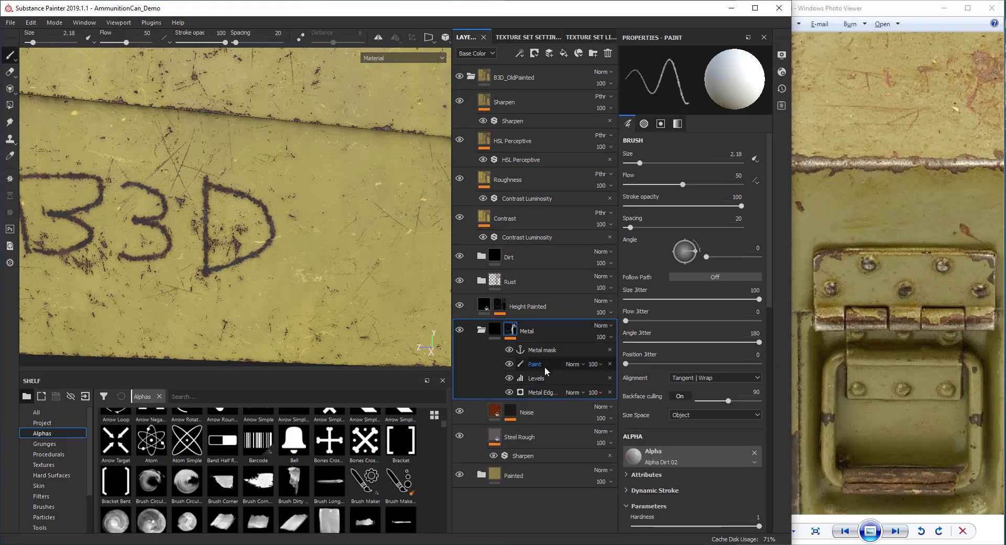
- Add a second Paint effect in projection mode with the Barcode alpha as stencil
right_click(545, 364)
left_click(568, 393)
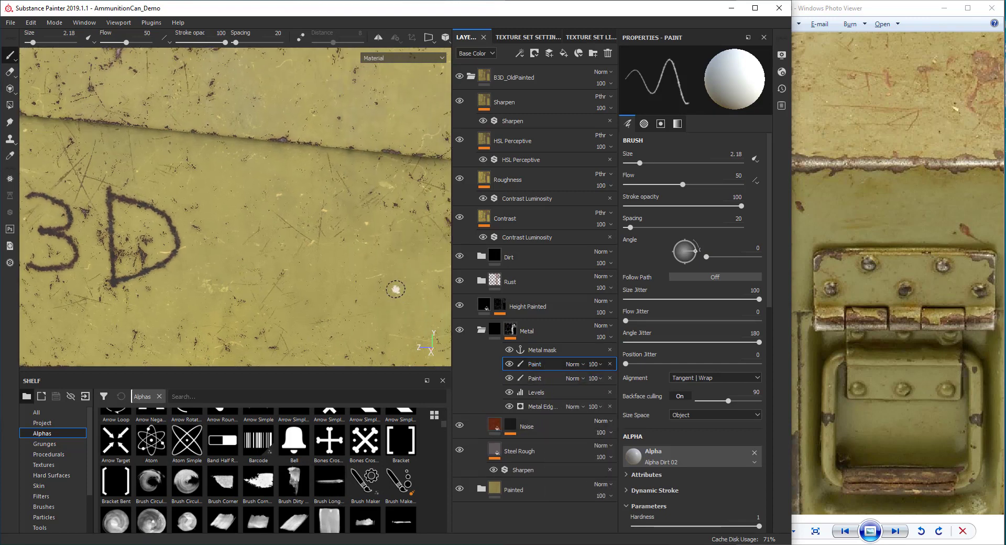
key("3")
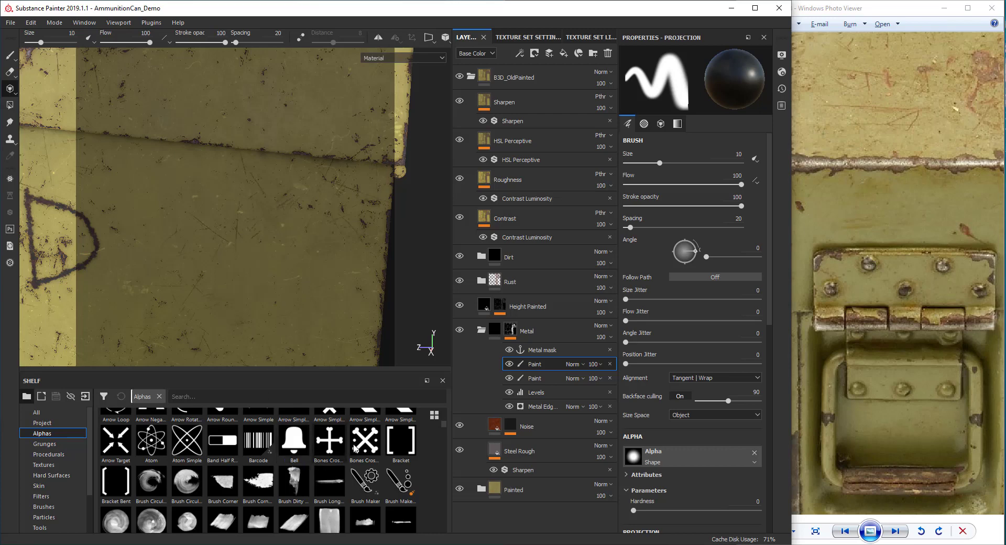
left_click_drag(263, 446, 643, 439)
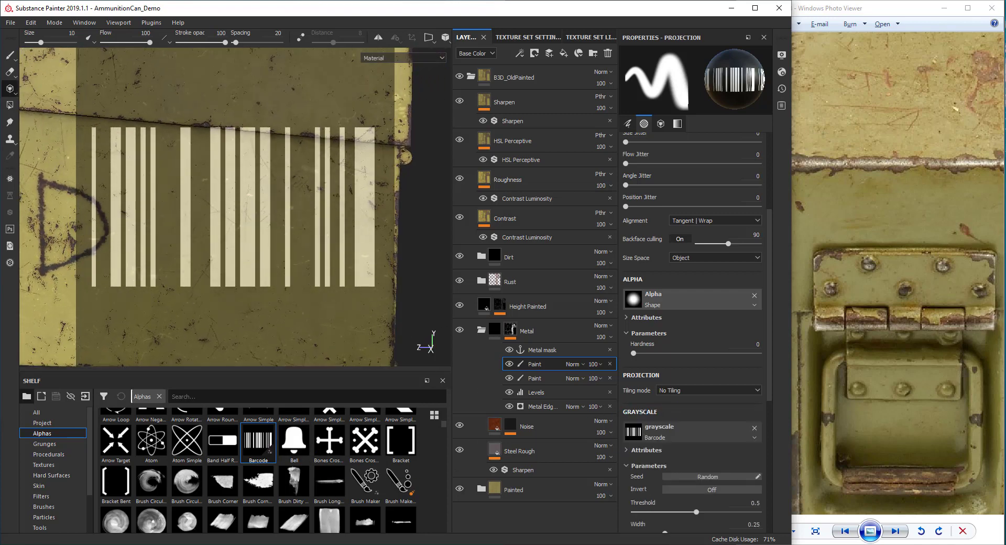
- Paint rusty barcode bars through the stencil with the brush at about size 5
left_click_drag(293, 221, 346, 225, "alt")
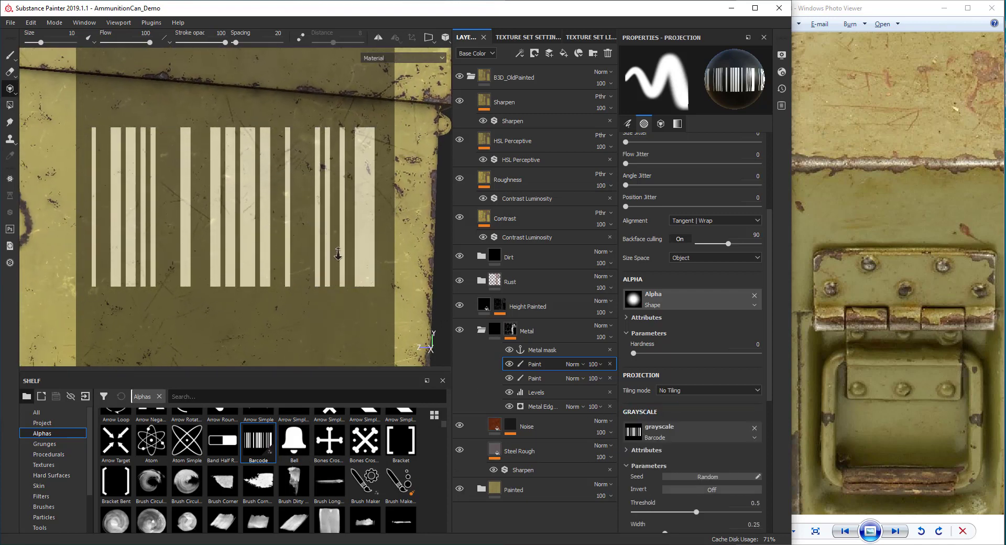
right_click_drag(346, 226, 307, 210, "ctrl")
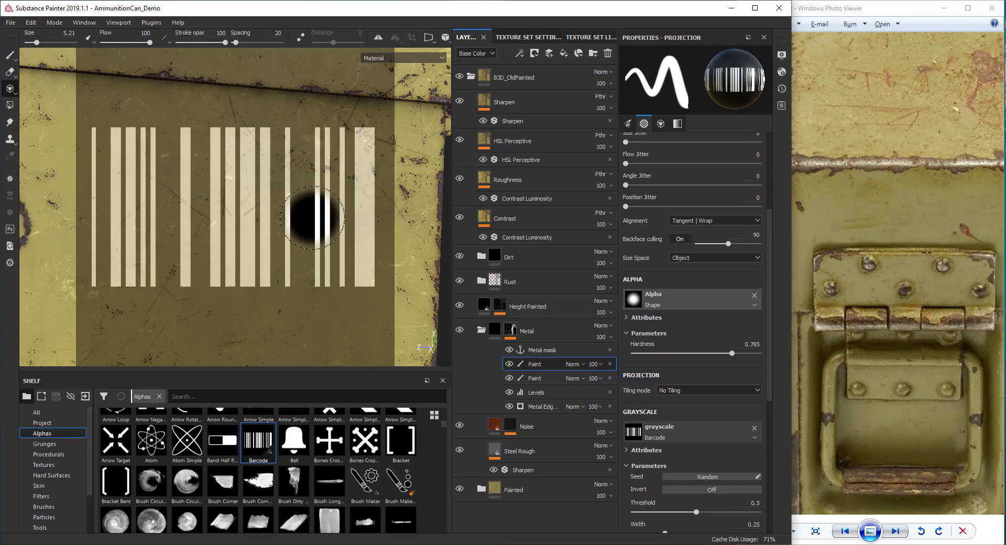
left_click_drag(360, 209, 356, 132)
left_click_drag(353, 292, 338, 314)
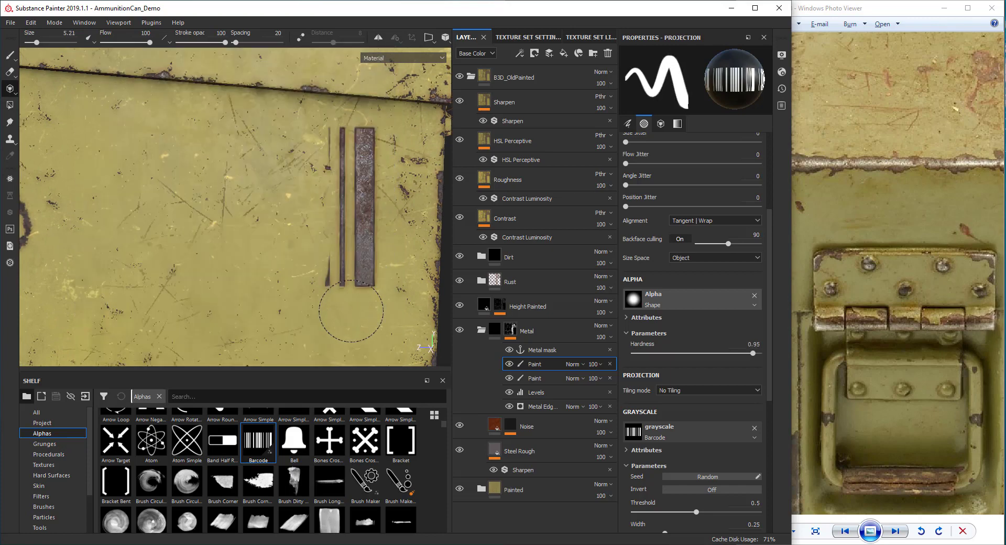
left_click_drag(317, 281, 324, 134)
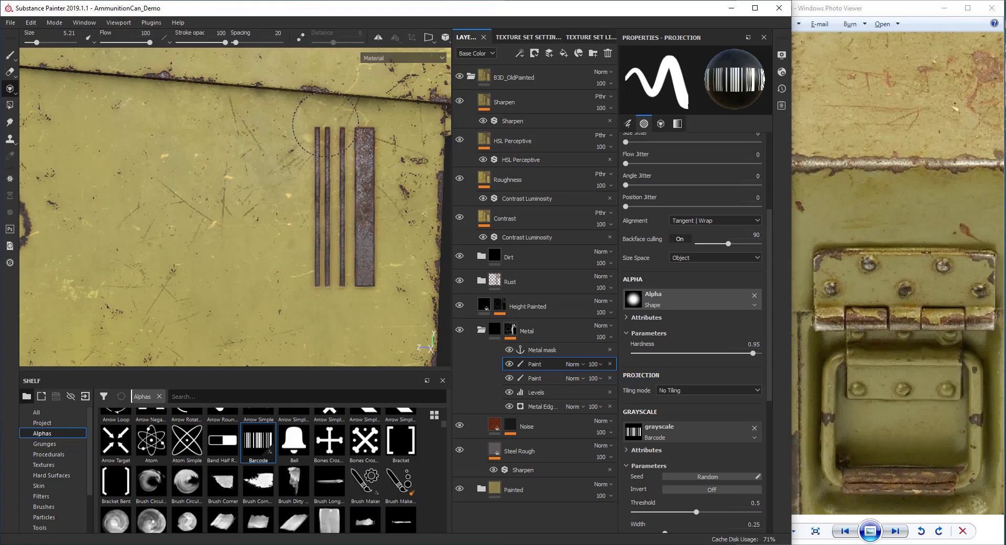